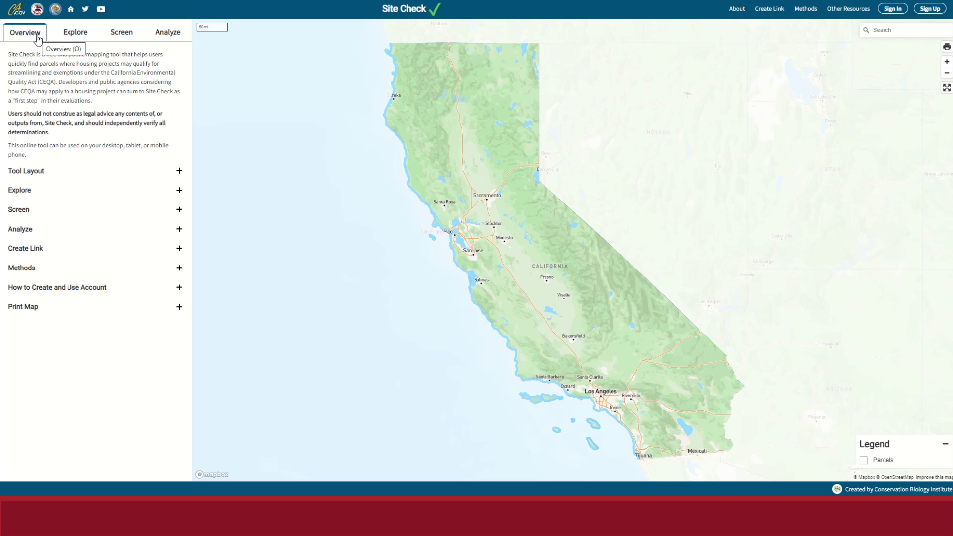
Show the Context Layers list on the Explore tab and scroll through it.
{"action": "left_click", "coordinate": [64, 35]}
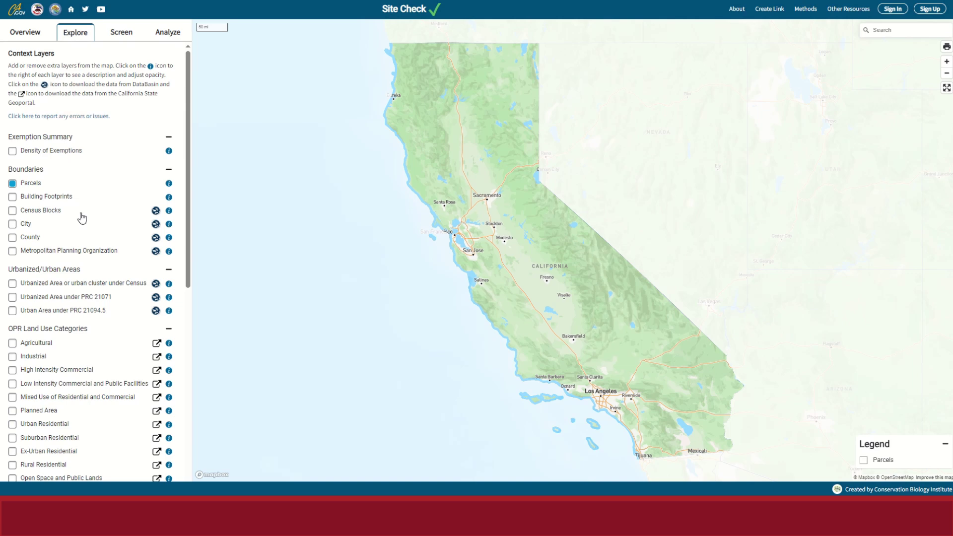
{"action": "scroll", "coordinate": [79, 216], "scroll_direction": "down", "scroll_amount": 4}
{"action": "scroll", "coordinate": [82, 217], "scroll_direction": "down", "scroll_amount": 4}
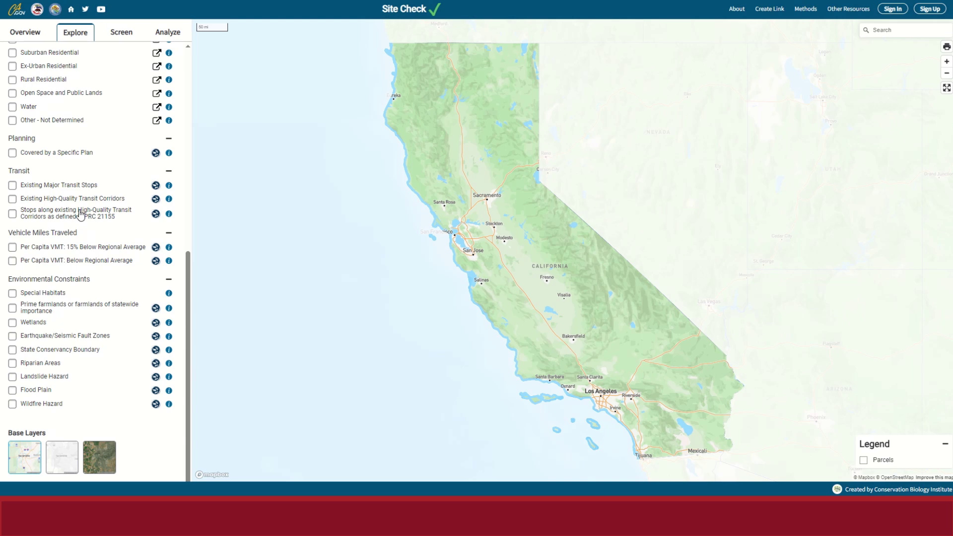
{"action": "scroll", "coordinate": [80, 213], "scroll_direction": "up", "scroll_amount": 8}
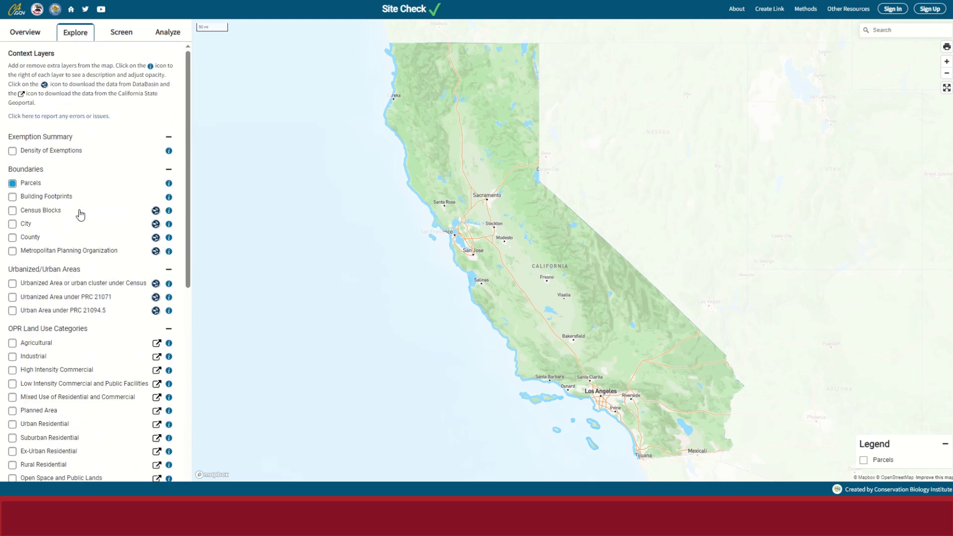
Preview the Census Urbanized Area overlay at full opacity, then turn it off again.
{"action": "left_click", "coordinate": [12, 284]}
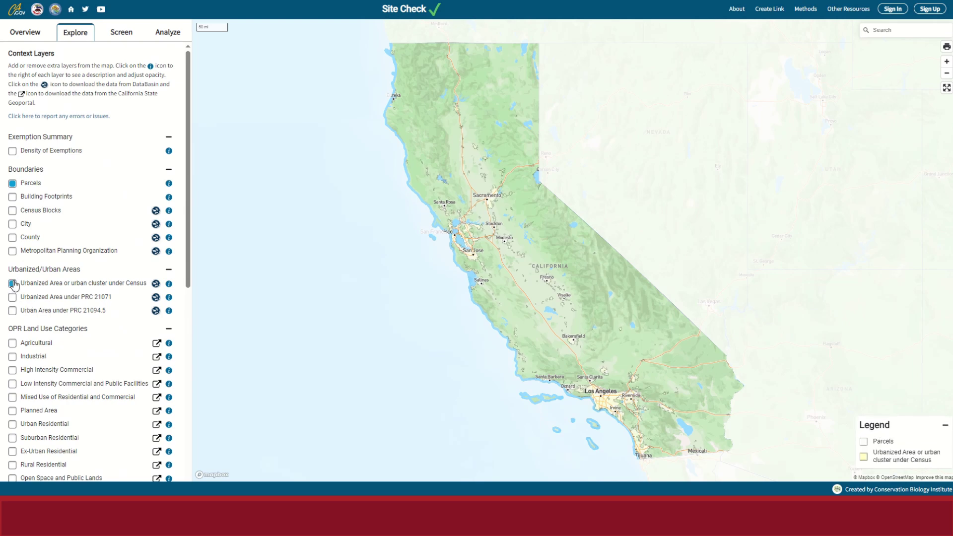
{"action": "left_click", "coordinate": [55, 287]}
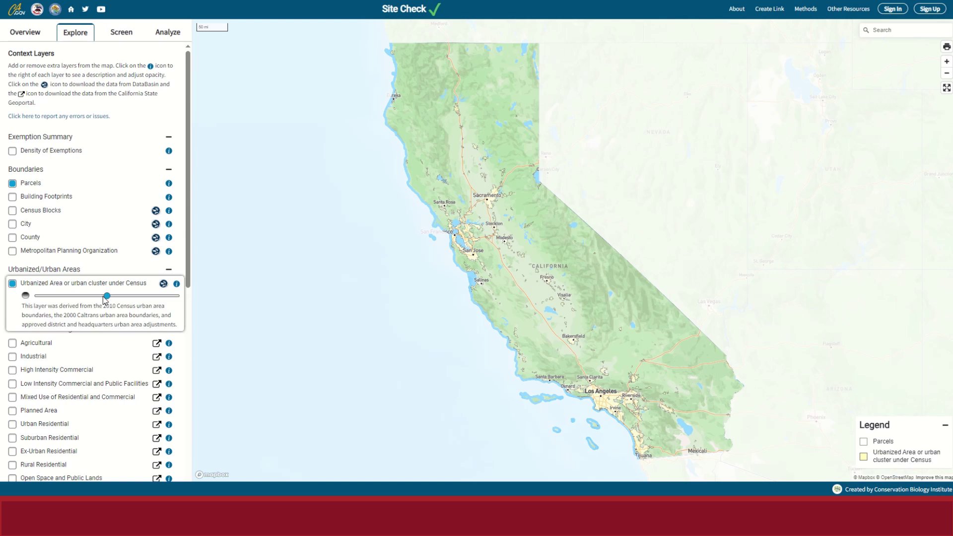
{"action": "left_click_drag", "start_coordinate": [105, 298], "coordinate": [180, 306]}
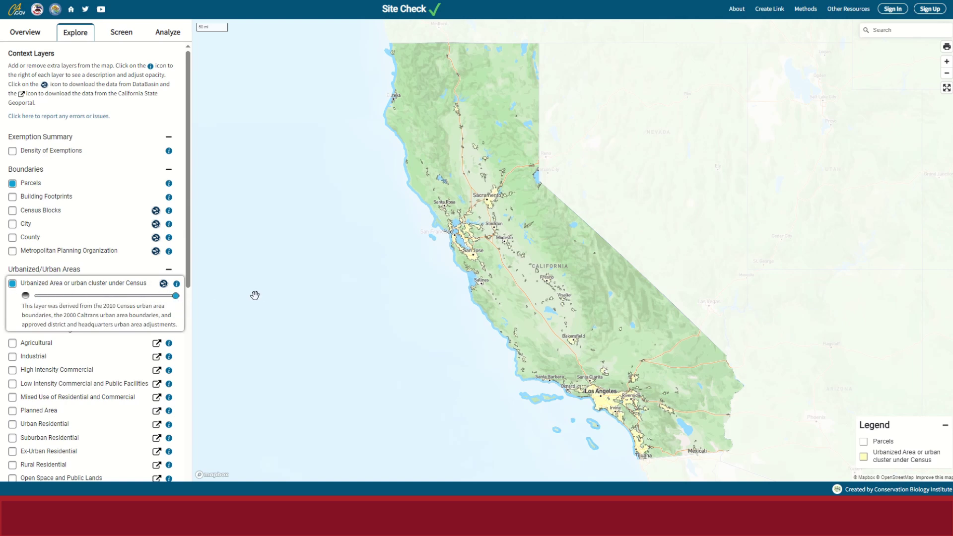
{"action": "left_click", "coordinate": [13, 285]}
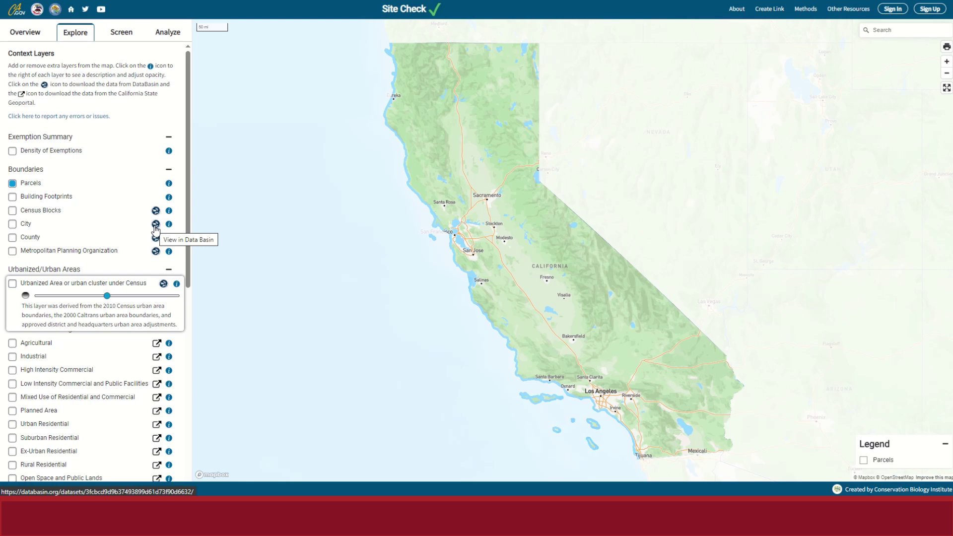
{"action": "left_click", "coordinate": [155, 225]}
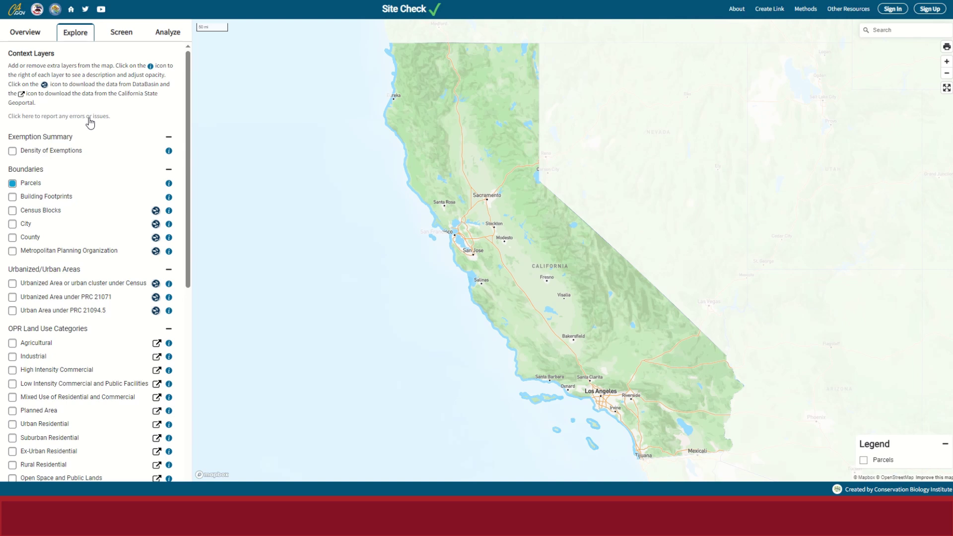
Start an error report flagging the City layer with 'error with boundary (tfor testing only]'.
{"action": "left_click", "coordinate": [89, 118]}
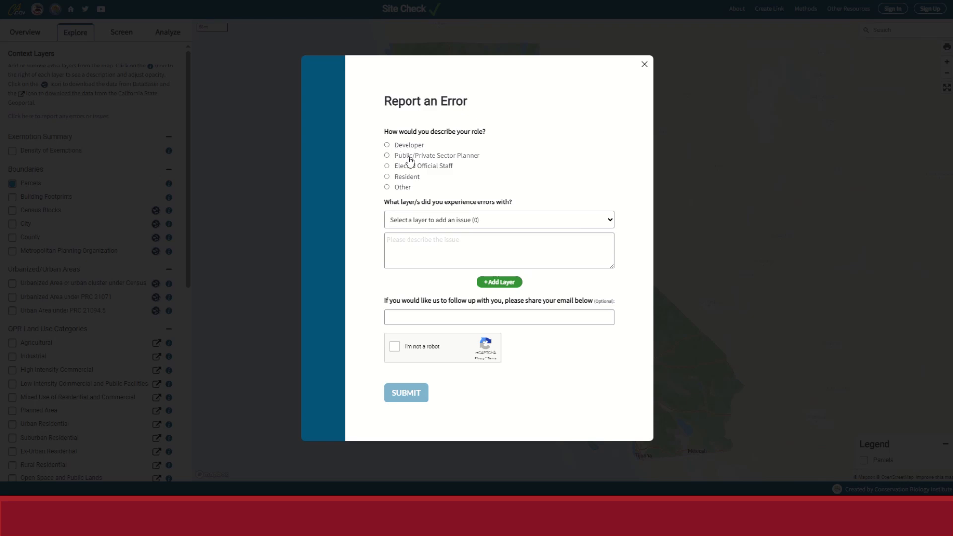
{"action": "left_click", "coordinate": [421, 219]}
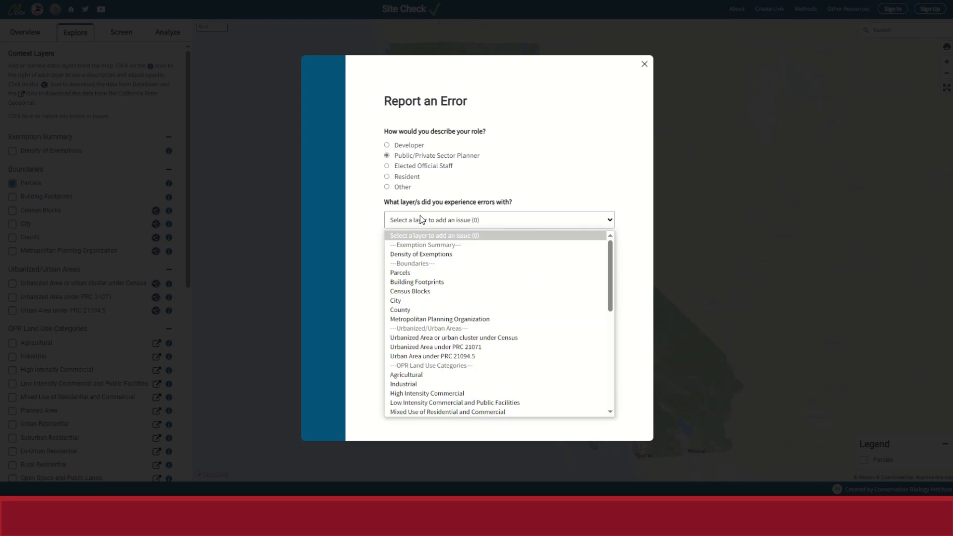
{"action": "left_click", "coordinate": [422, 300]}
{"action": "left_click", "coordinate": [451, 250]}
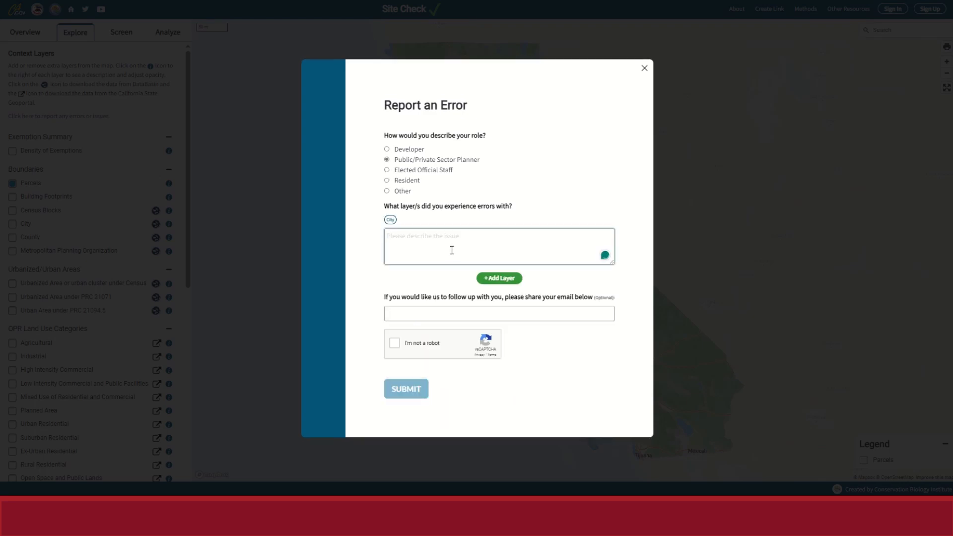
{"action": "type", "text": "error with boundary "}
{"action": "type", "text": "(t"}
{"action": "type", "text": "for testing onl"}
{"action": "type", "text": "y"}
{"action": "type", "text": "]"}
Add Census Blocks as a second flagged layer, reusing the same boundary error description.
{"action": "left_click", "coordinate": [490, 277]}
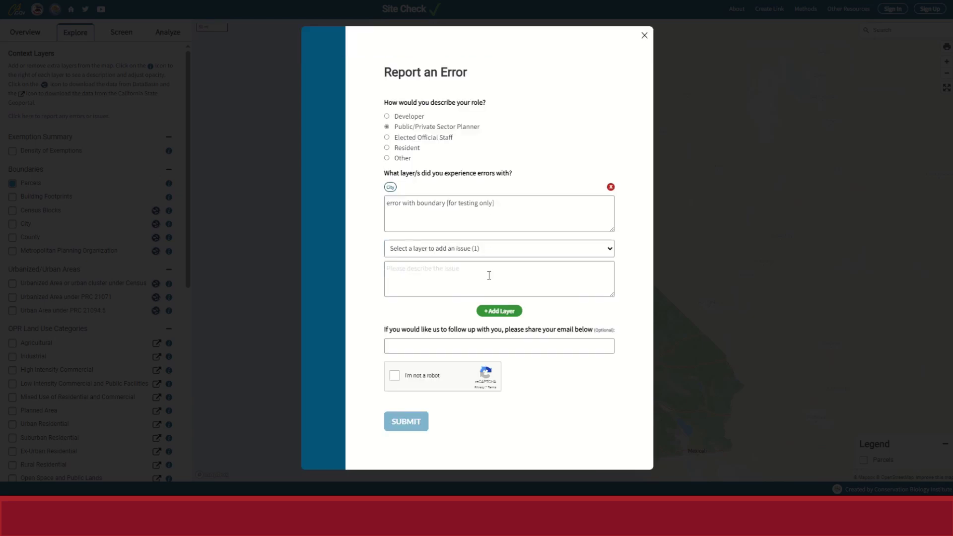
{"action": "left_click", "coordinate": [463, 249]}
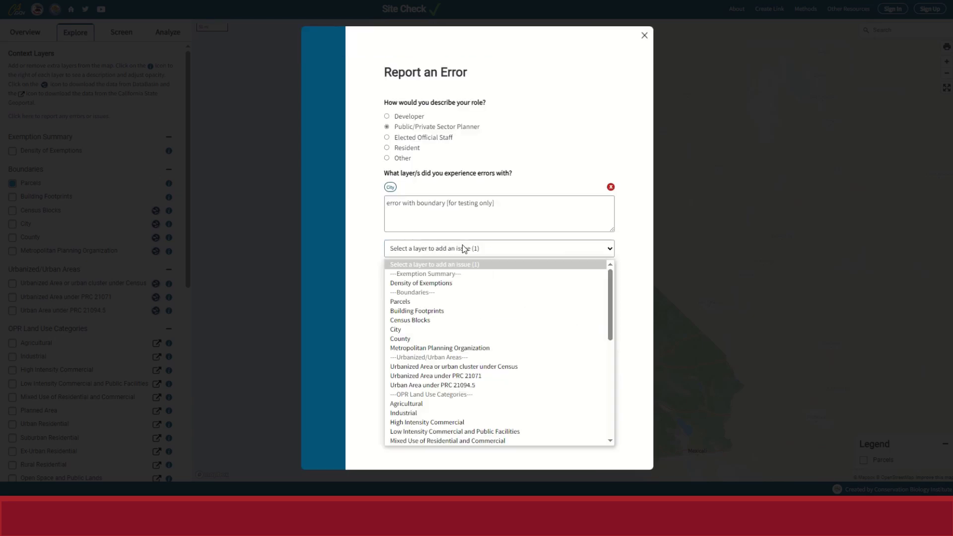
{"action": "left_click", "coordinate": [476, 320]}
{"action": "left_click", "coordinate": [427, 263]}
{"action": "left_click_drag", "start_coordinate": [509, 202], "coordinate": [368, 206]}
{"action": "key", "text": "ctrl+c"}
{"action": "left_click", "coordinate": [454, 270]}
{"action": "key", "text": "ctrl+v"}
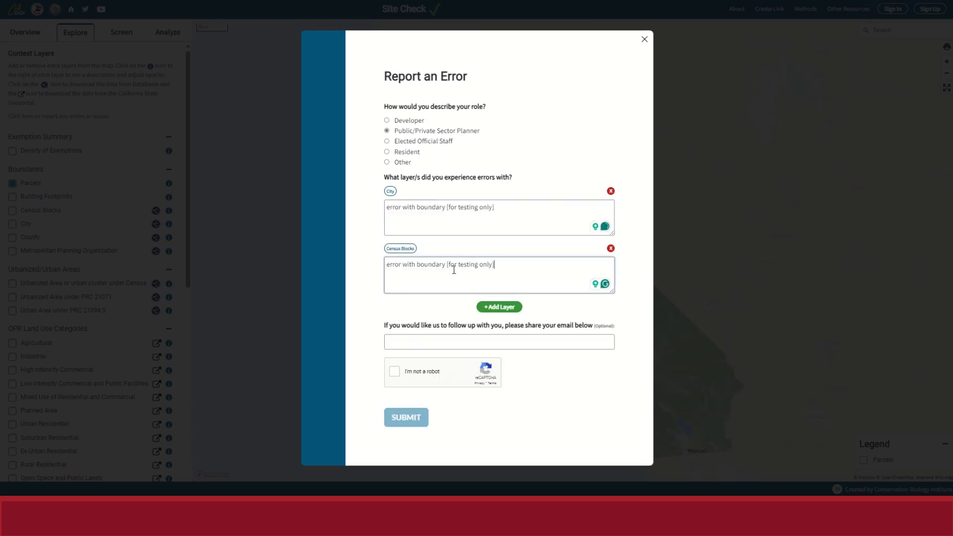
{"action": "left_click", "coordinate": [441, 306]}
Enter a follow-up e-mail address, pass the reCAPTCHA, submit the report and dismiss the confirmation.
{"action": "left_click", "coordinate": [435, 342]}
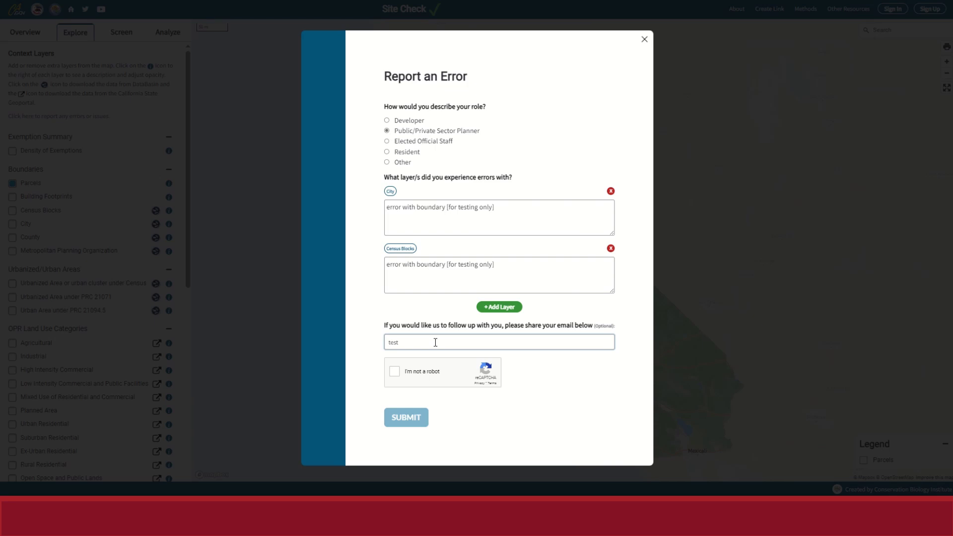
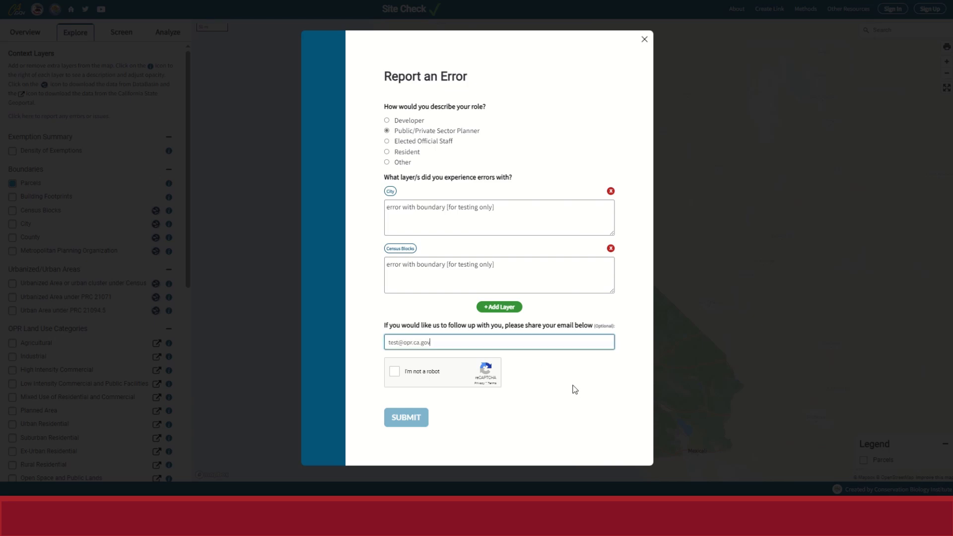
{"action": "left_click", "coordinate": [421, 377]}
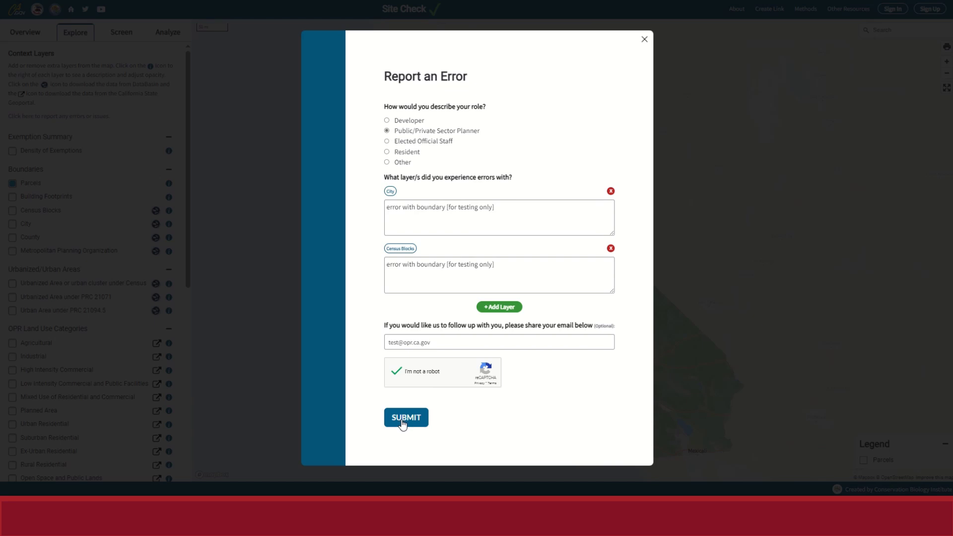
{"action": "left_click", "coordinate": [403, 422]}
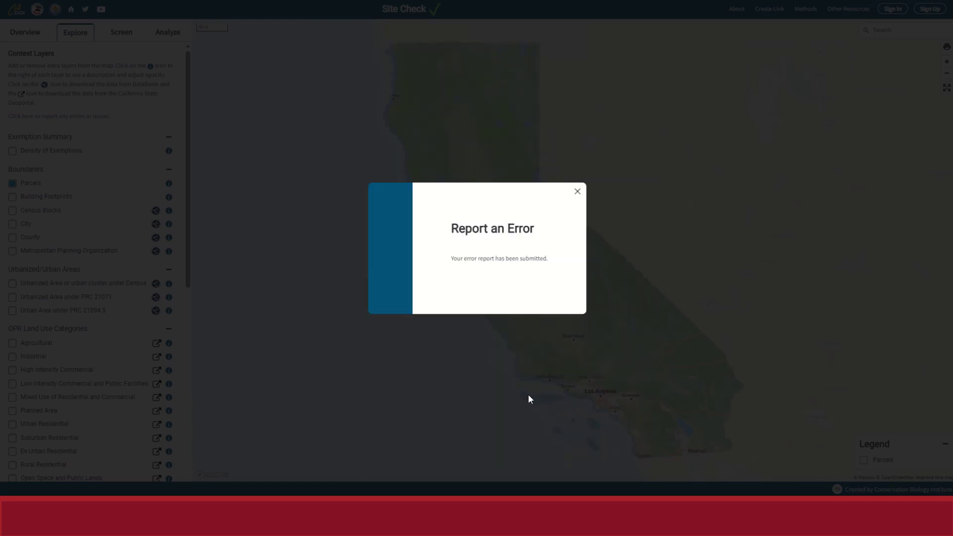
{"action": "left_click", "coordinate": [577, 192]}
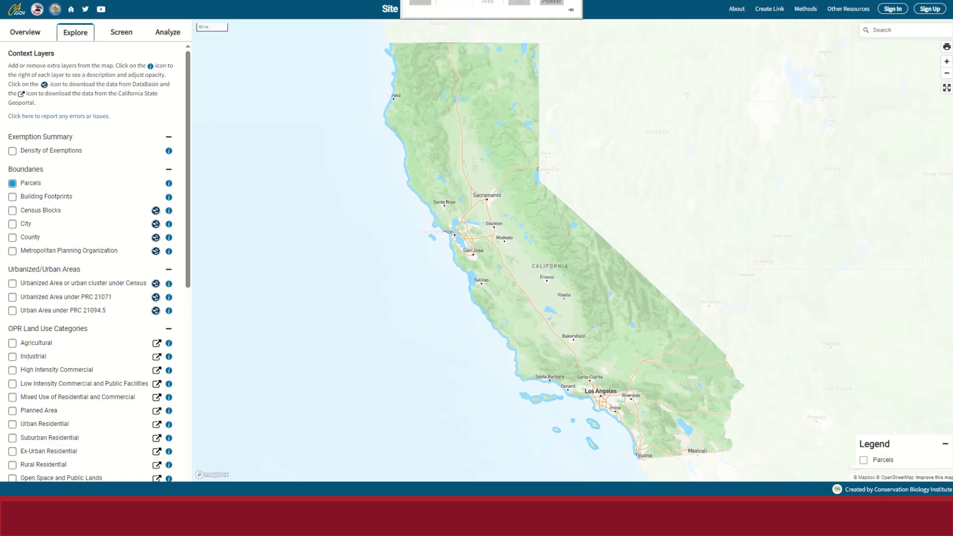
On the Screen tab, search 'fresno, ca' and centre the map on Fresno.
{"action": "left_click", "coordinate": [125, 37]}
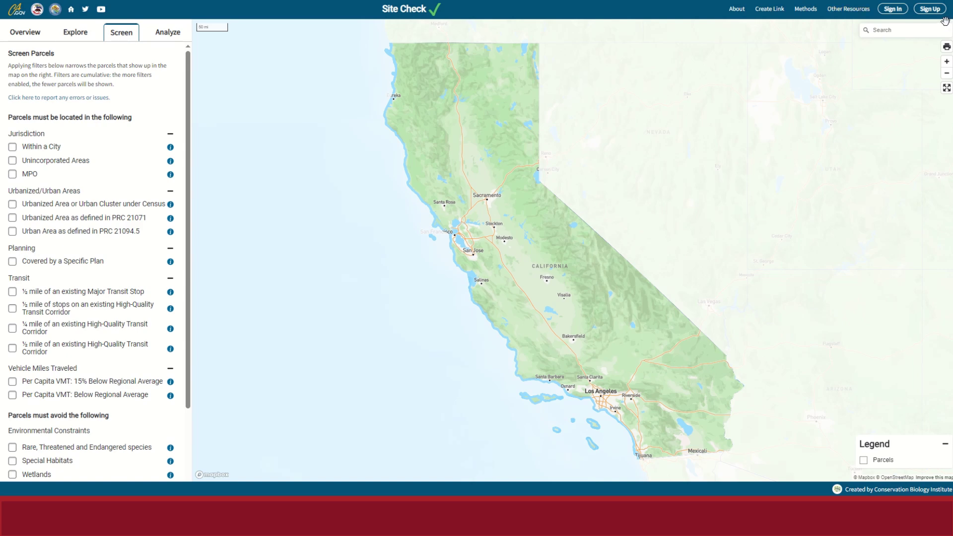
{"action": "left_click", "coordinate": [902, 30]}
{"action": "type", "text": "fresno, ca"}
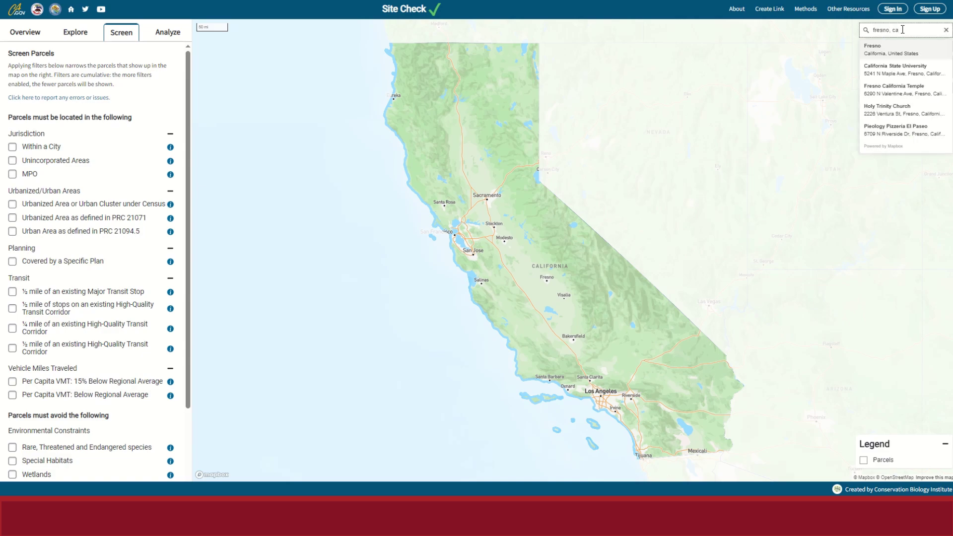
{"action": "left_click", "coordinate": [901, 49]}
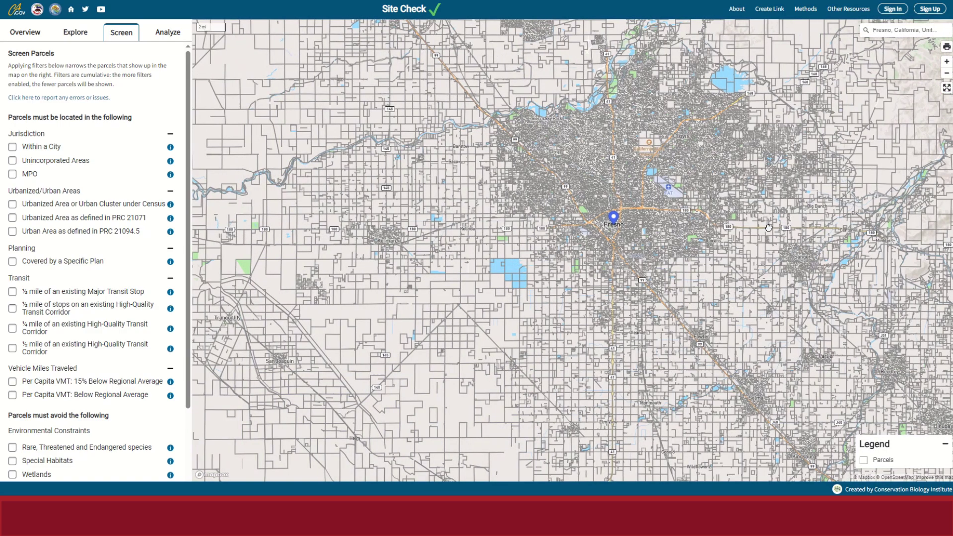
{"action": "left_click_drag", "start_coordinate": [769, 227], "coordinate": [692, 250]}
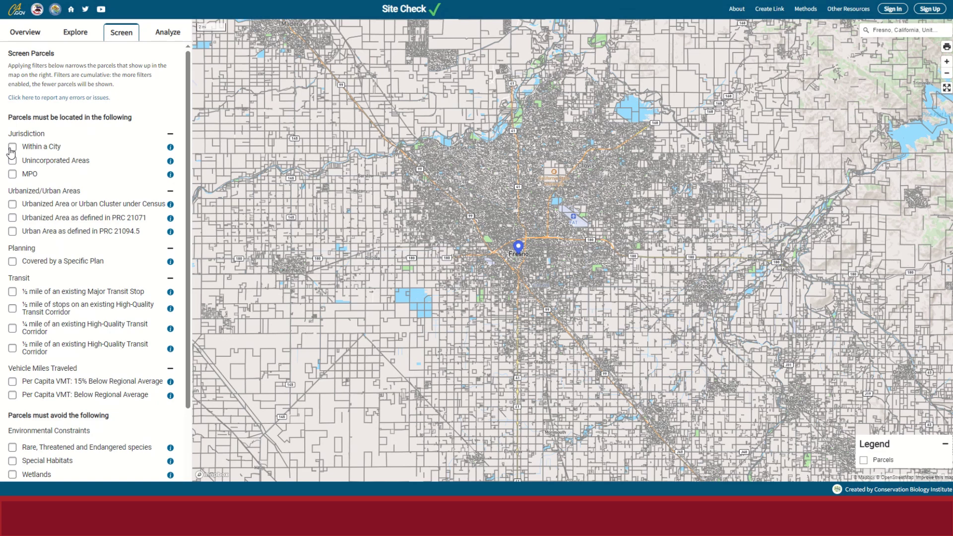
Enable Within a City, Specific Plan, ½ mile of Major Transit Stop and 15%-below-regional VMT filters.
{"action": "left_click", "coordinate": [11, 149]}
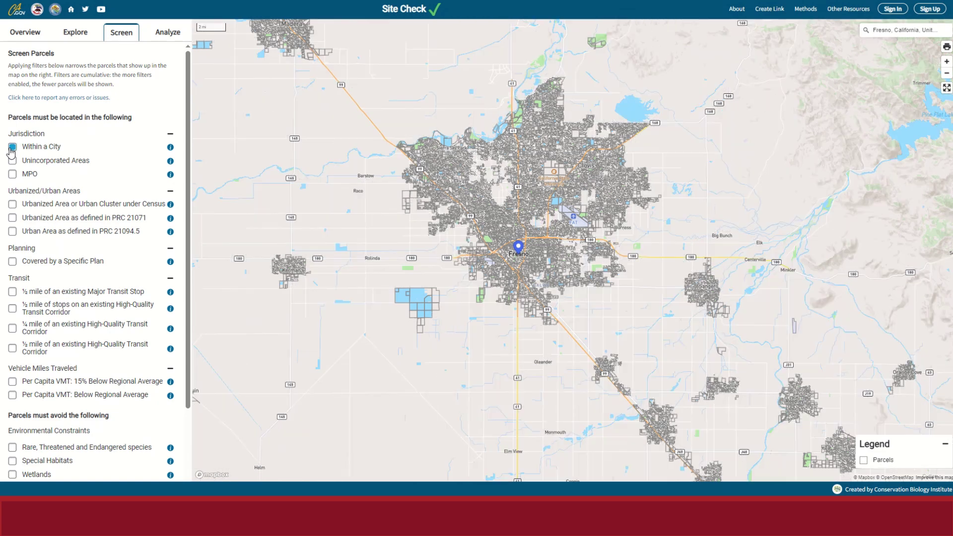
{"action": "left_click", "coordinate": [12, 263]}
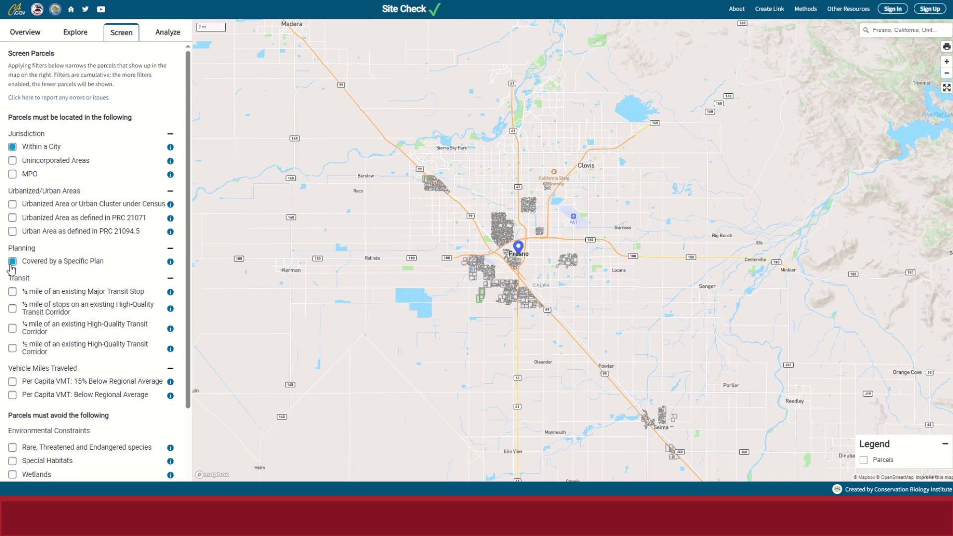
{"action": "left_click", "coordinate": [12, 292]}
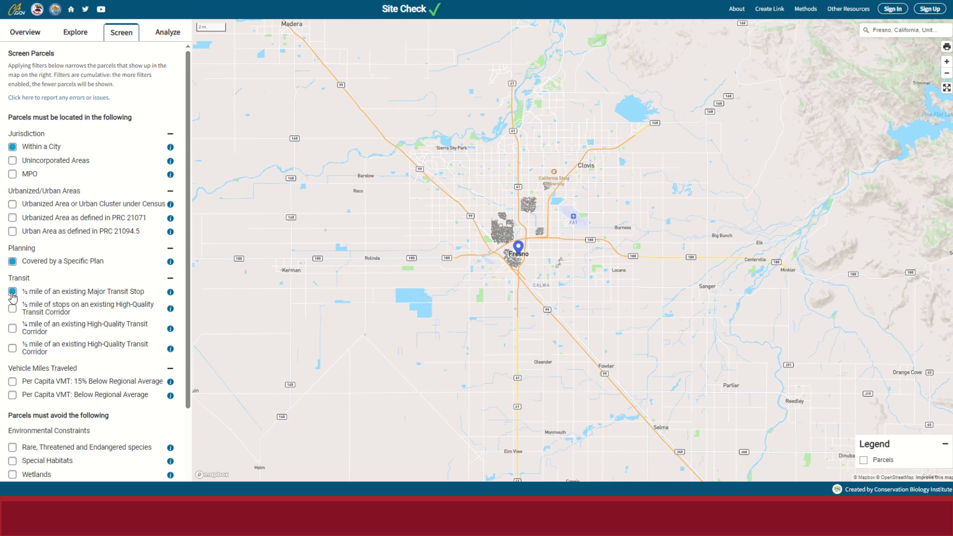
{"action": "left_click", "coordinate": [13, 384]}
{"action": "scroll", "coordinate": [533, 223], "scroll_direction": "up", "scroll_amount": 2}
{"action": "scroll", "coordinate": [533, 222], "scroll_direction": "up", "scroll_amount": 3}
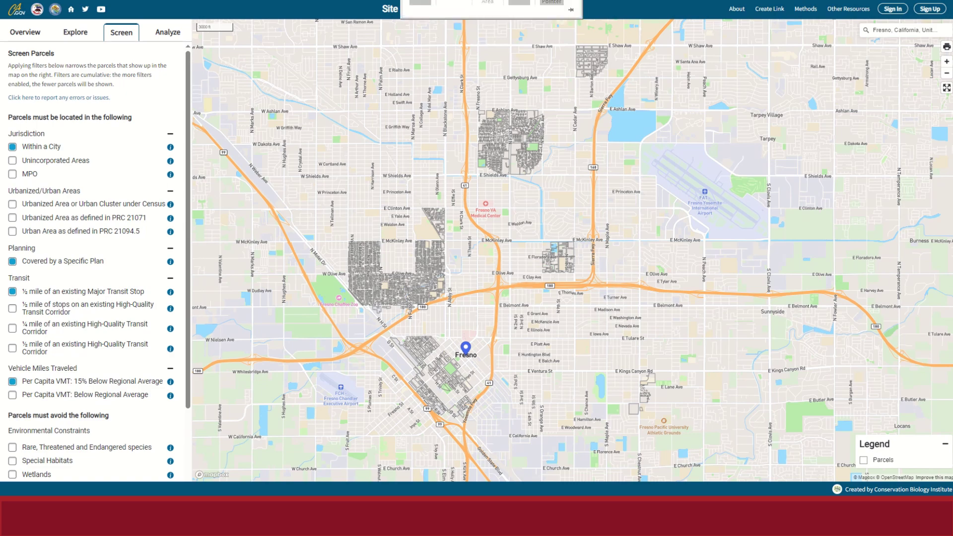
Switch to the Analyze tab for selecting and analyzing parcels.
{"action": "left_click", "coordinate": [159, 37]}
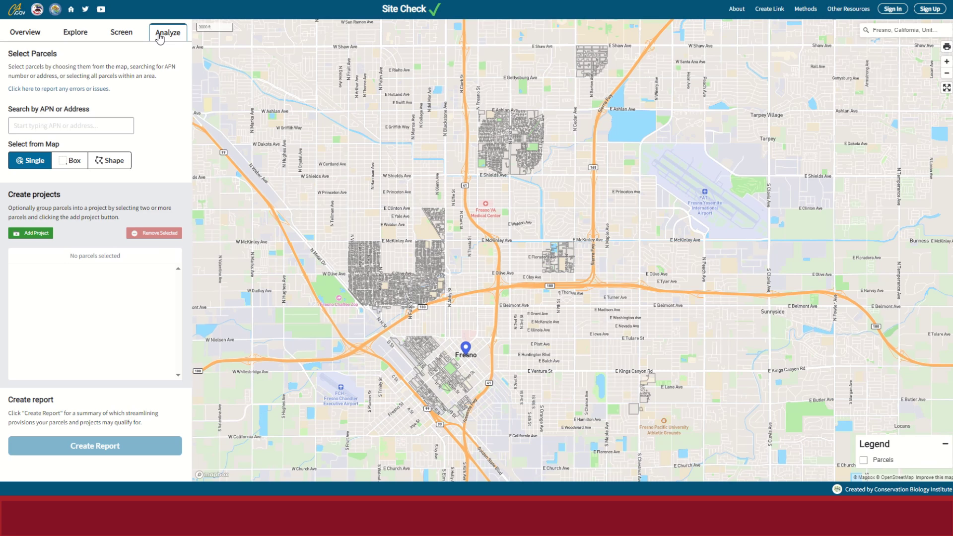
{"action": "left_click_drag", "start_coordinate": [5, 109], "coordinate": [69, 119]}
{"action": "left_click", "coordinate": [102, 112]}
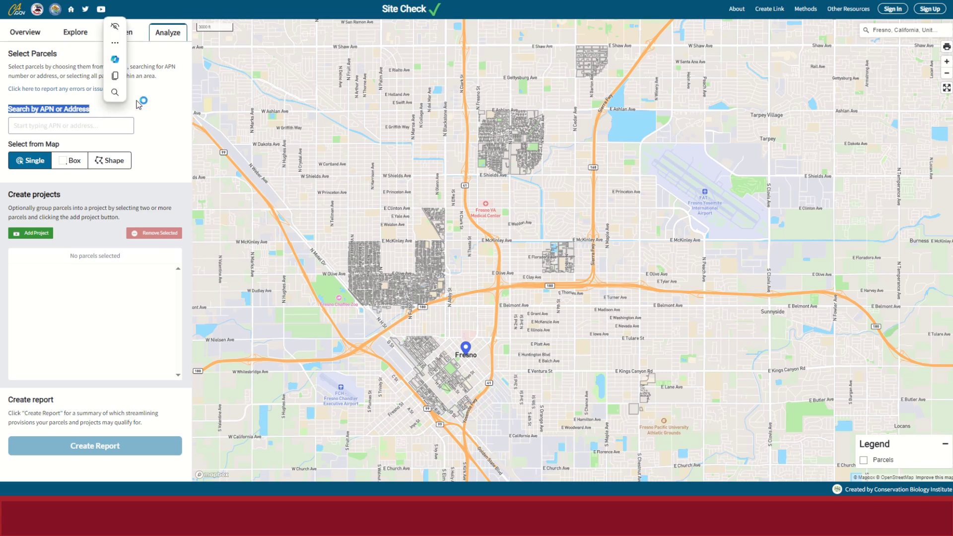
{"action": "left_click", "coordinate": [148, 122]}
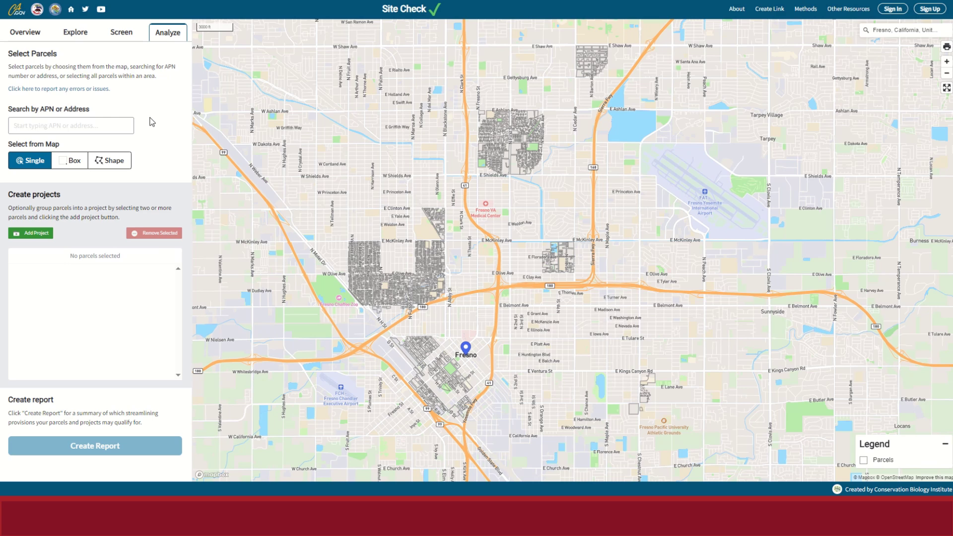
{"action": "left_click", "coordinate": [122, 121]}
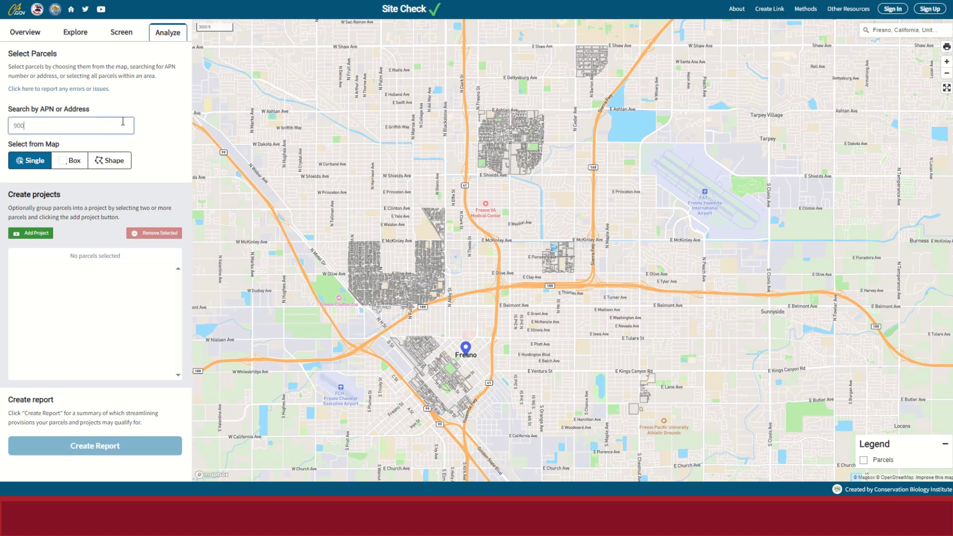
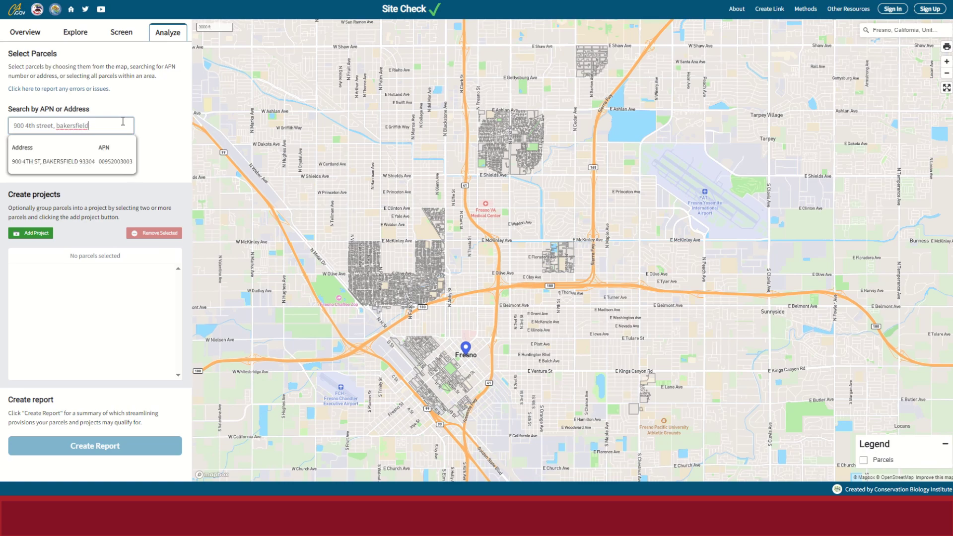
{"action": "left_click", "coordinate": [111, 161]}
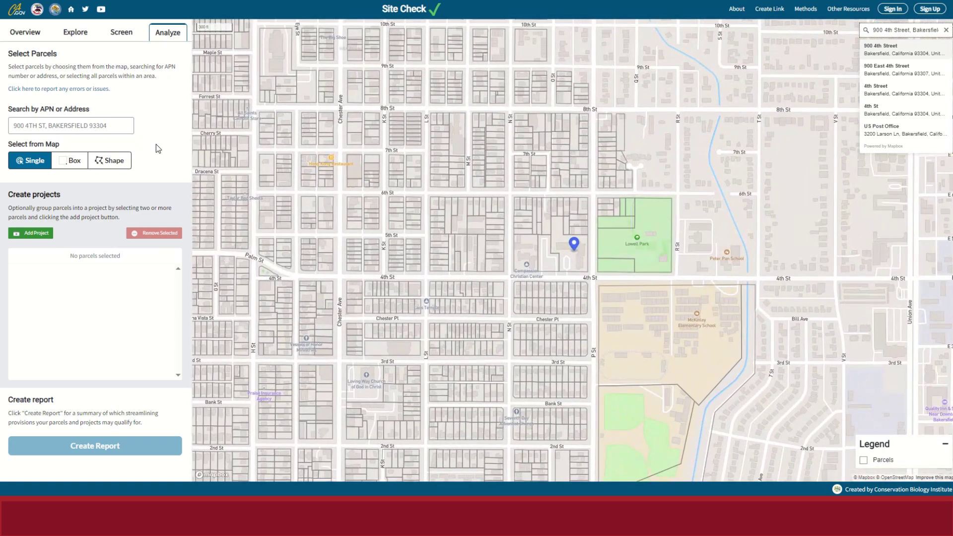
{"action": "left_click_drag", "start_coordinate": [579, 245], "coordinate": [527, 242]}
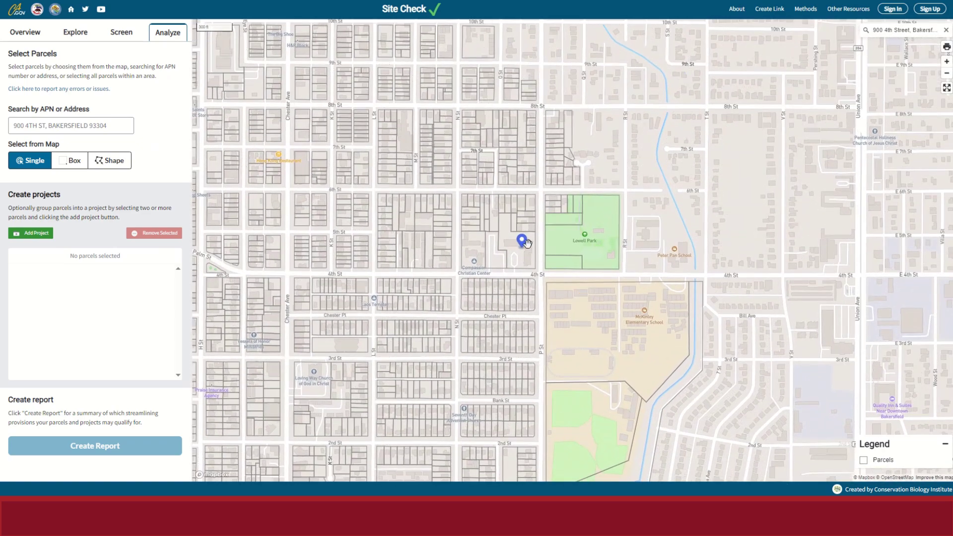
{"action": "scroll", "coordinate": [527, 242], "scroll_direction": "up", "scroll_amount": 5}
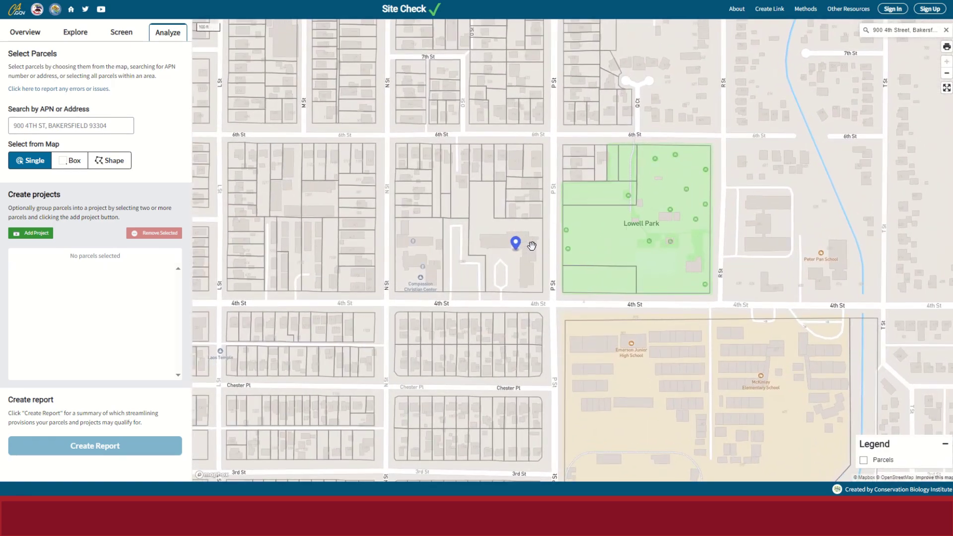
Select the parcel under the Bakersfield marker and generate its Site Check report.
{"action": "left_click", "coordinate": [531, 245]}
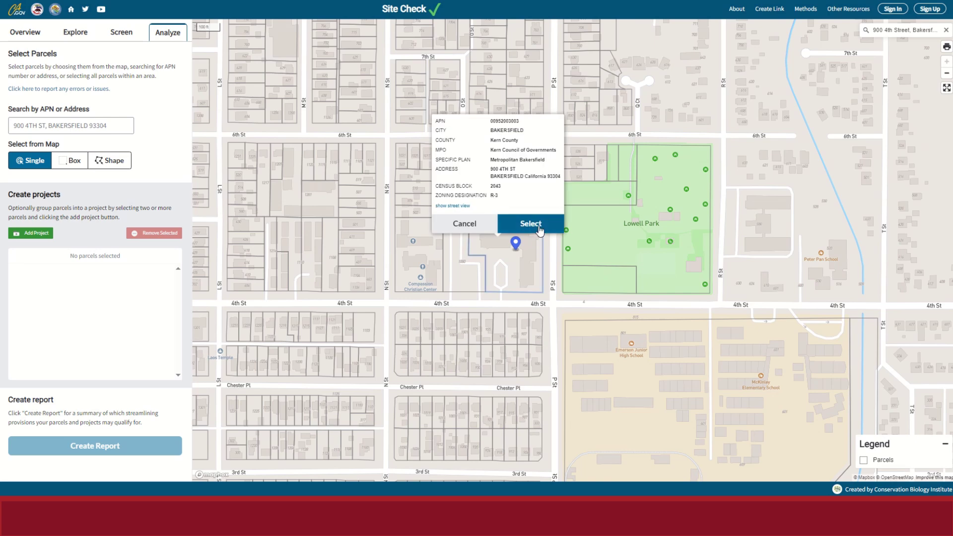
{"action": "left_click", "coordinate": [540, 229]}
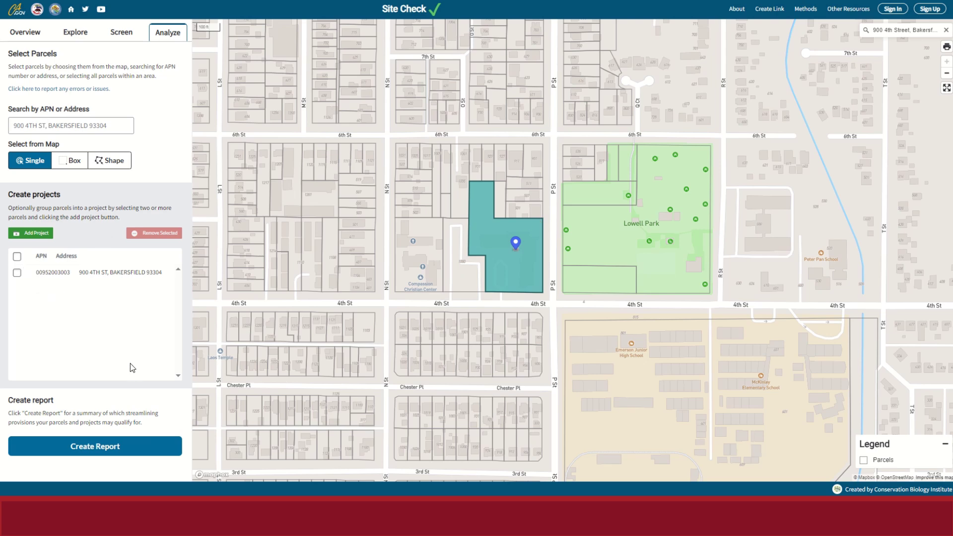
{"action": "left_click", "coordinate": [96, 446]}
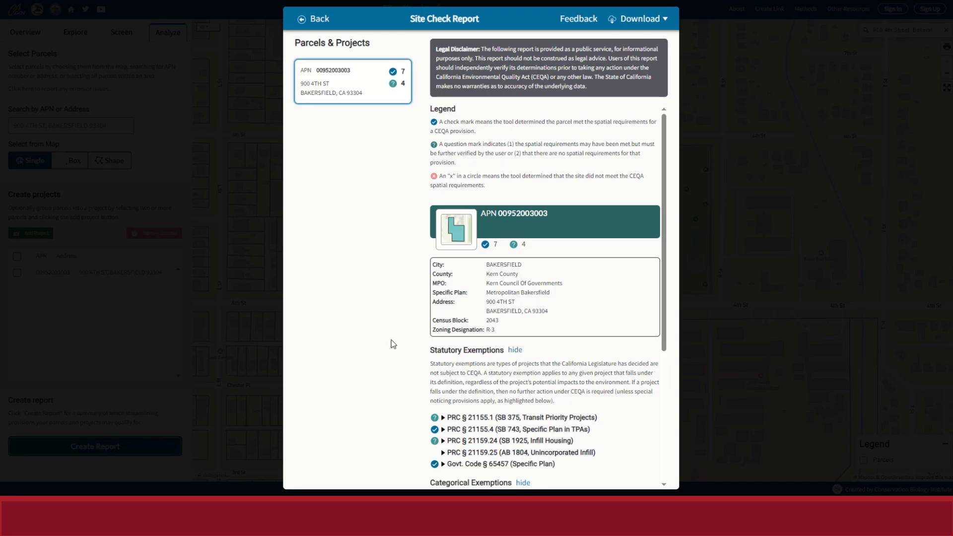
{"action": "left_click", "coordinate": [302, 20]}
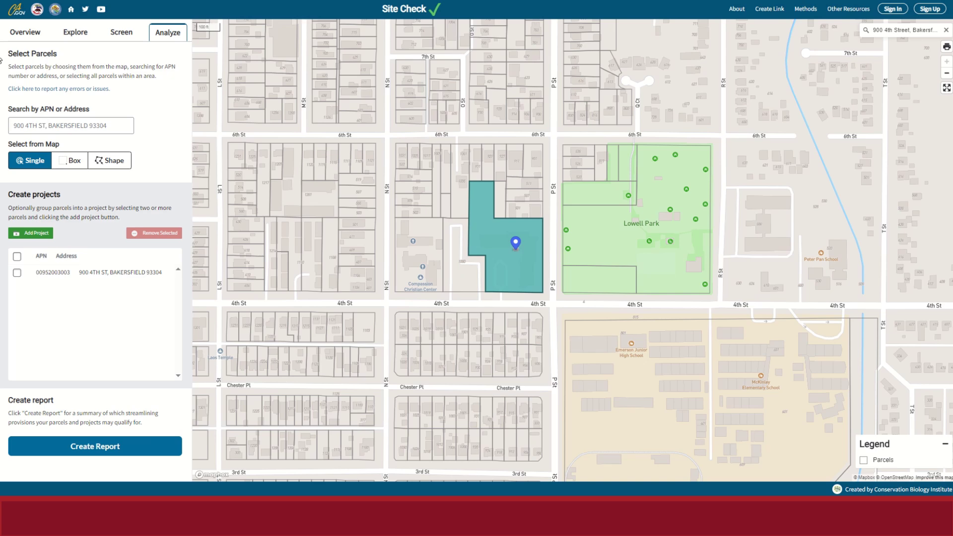
{"action": "left_click", "coordinate": [17, 273]}
Replace the old parcel with the block's ten parcels via Box and Shape select, grouped as Project 1.
{"action": "left_click", "coordinate": [158, 231]}
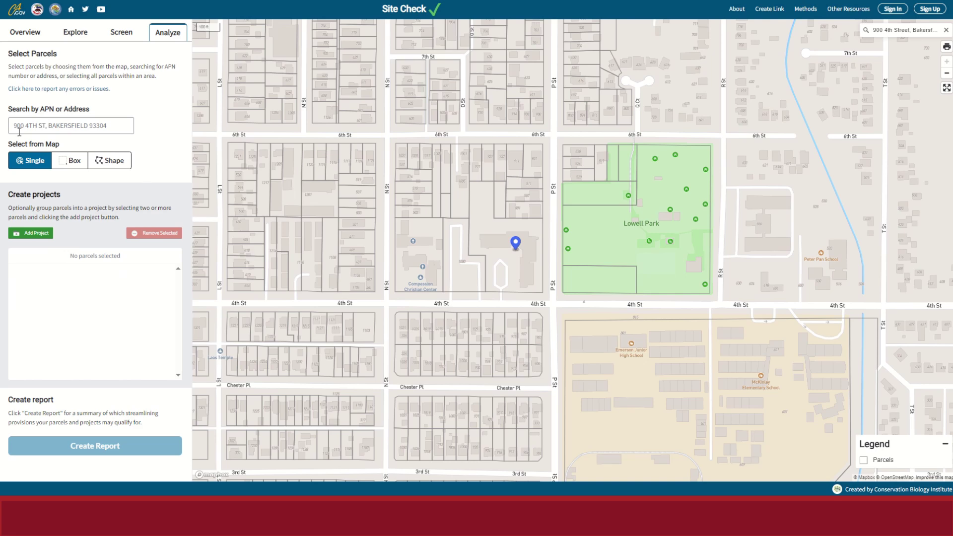
{"action": "left_click", "coordinate": [68, 161]}
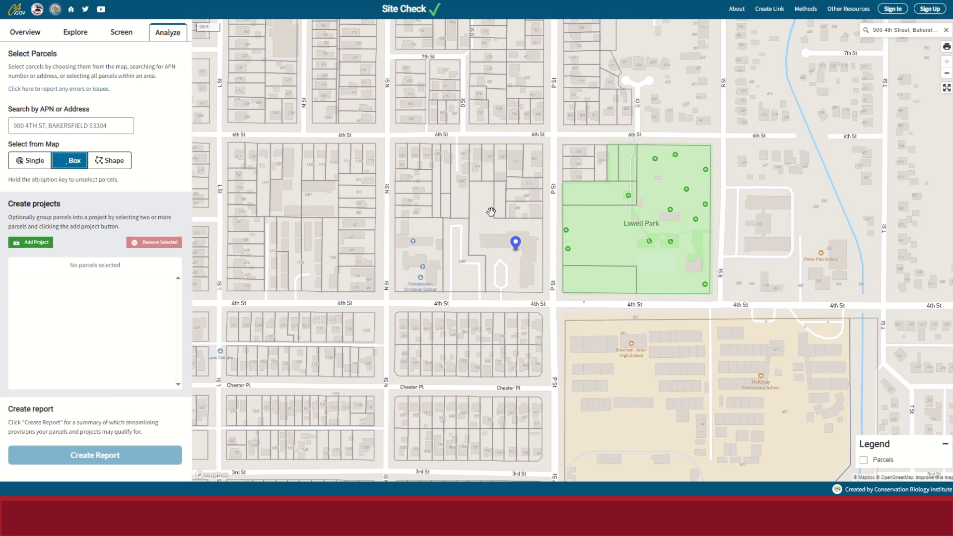
{"action": "left_click_drag", "start_coordinate": [486, 215], "coordinate": [532, 254]}
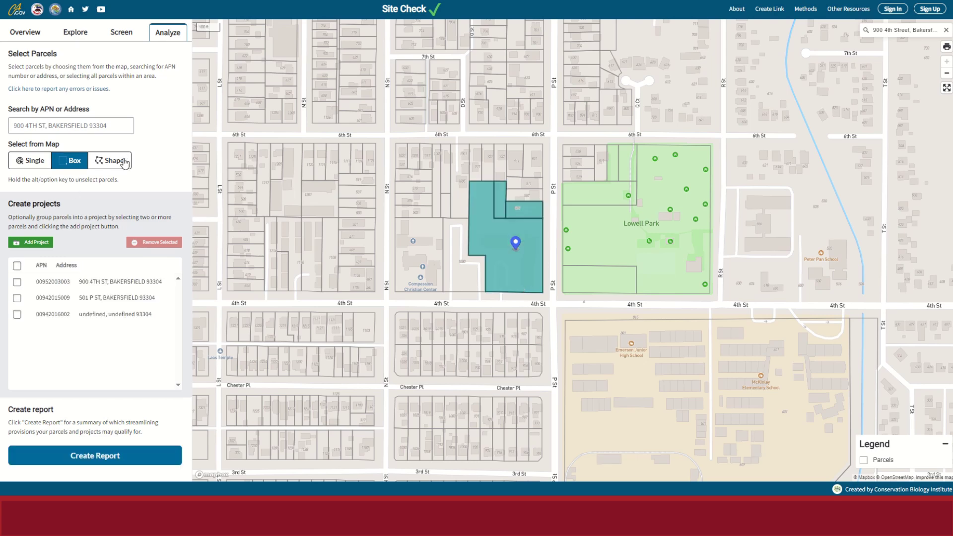
{"action": "left_click", "coordinate": [124, 162]}
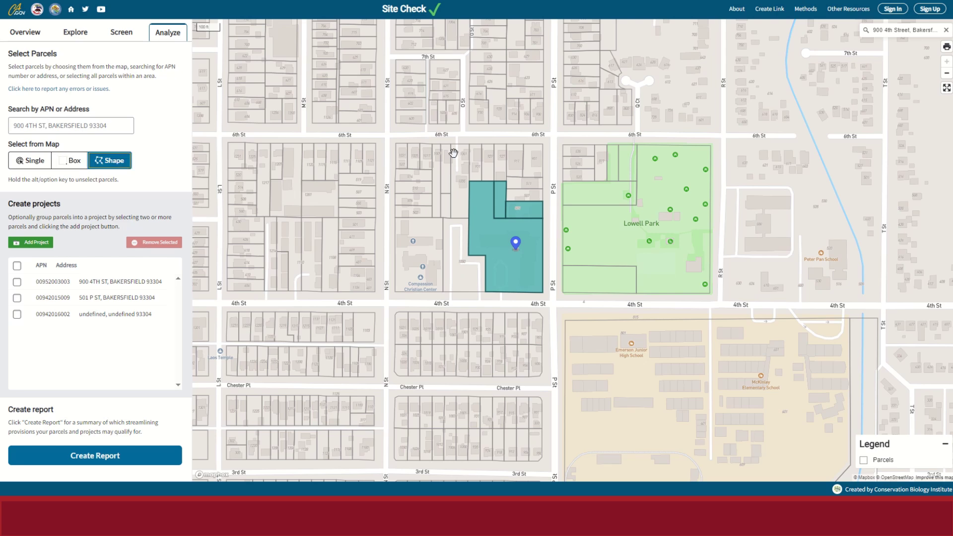
{"action": "left_click", "coordinate": [475, 154]}
{"action": "left_click", "coordinate": [532, 154]}
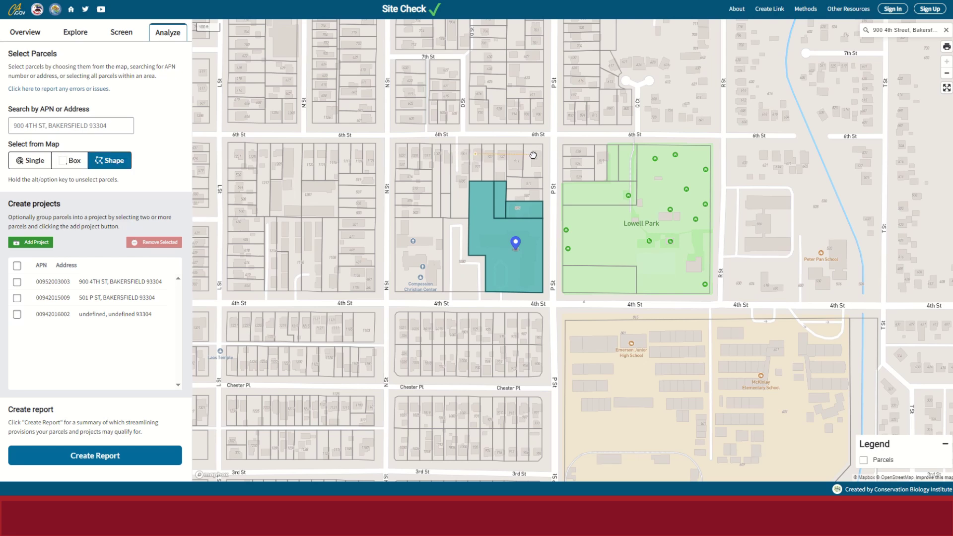
{"action": "double_click", "coordinate": [533, 196]}
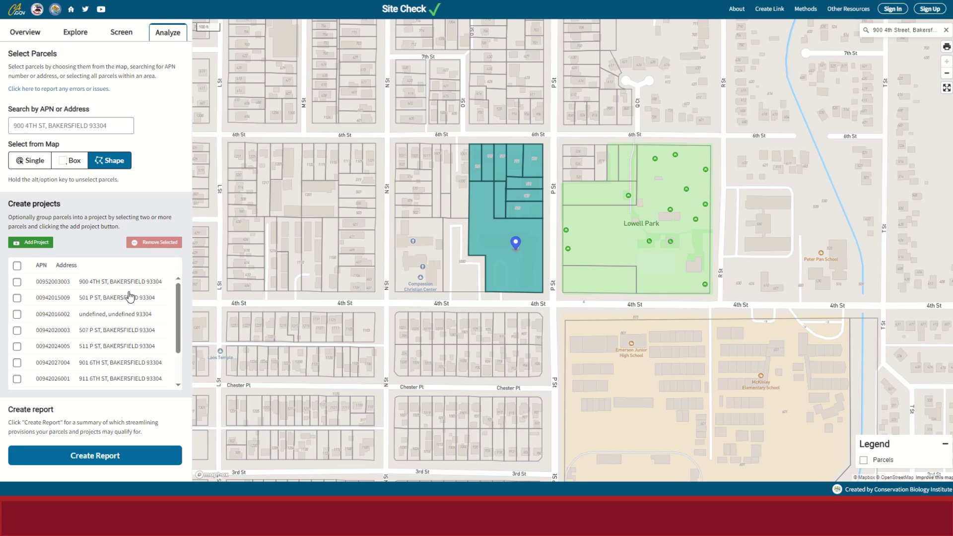
{"action": "left_click", "coordinate": [17, 266]}
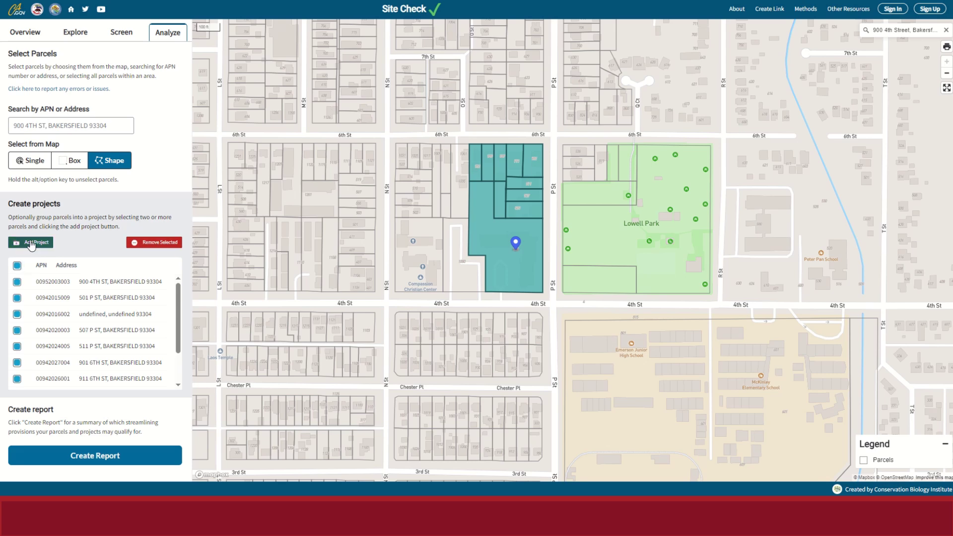
{"action": "left_click", "coordinate": [31, 243]}
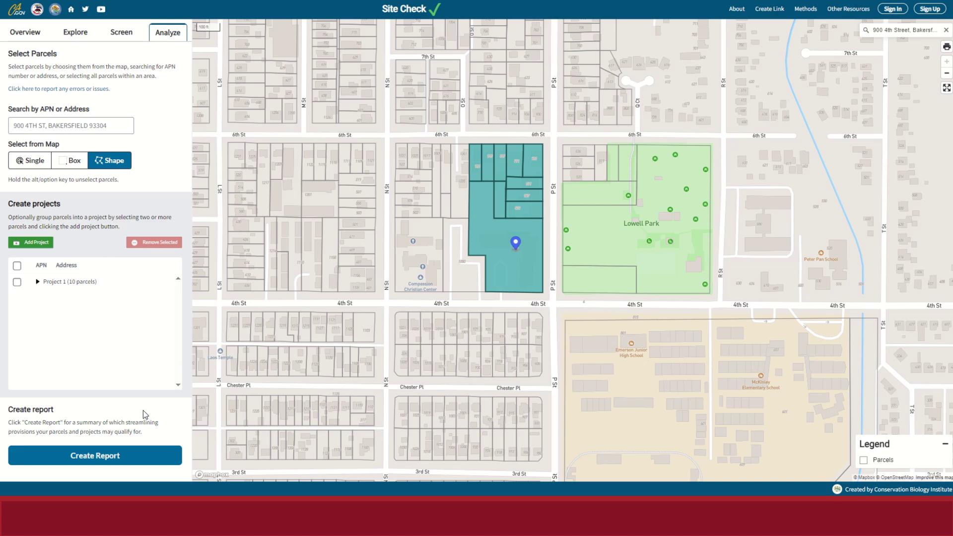
Generate Project 1's report and scroll to its Statutory Exemptions and Streamlining sections.
{"action": "left_click", "coordinate": [128, 456]}
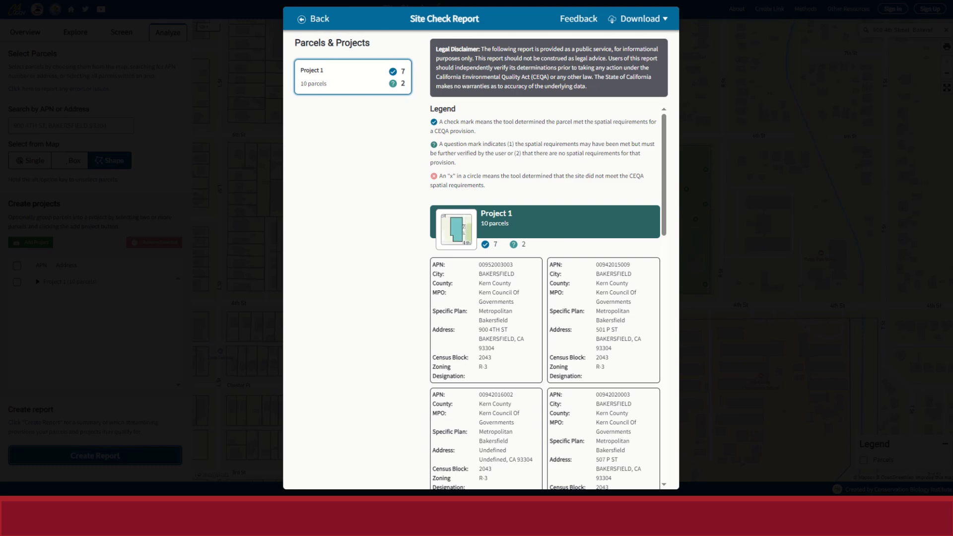
{"action": "mouse_move", "coordinate": [420, 1]}
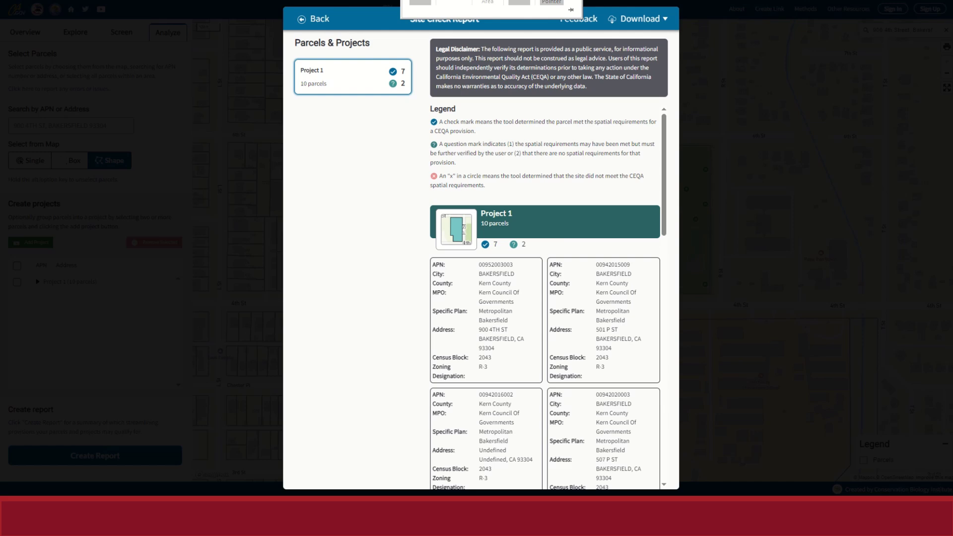
{"action": "scroll", "coordinate": [491, 166], "scroll_direction": "down", "scroll_amount": 7}
{"action": "scroll", "coordinate": [491, 166], "scroll_direction": "down", "scroll_amount": 5}
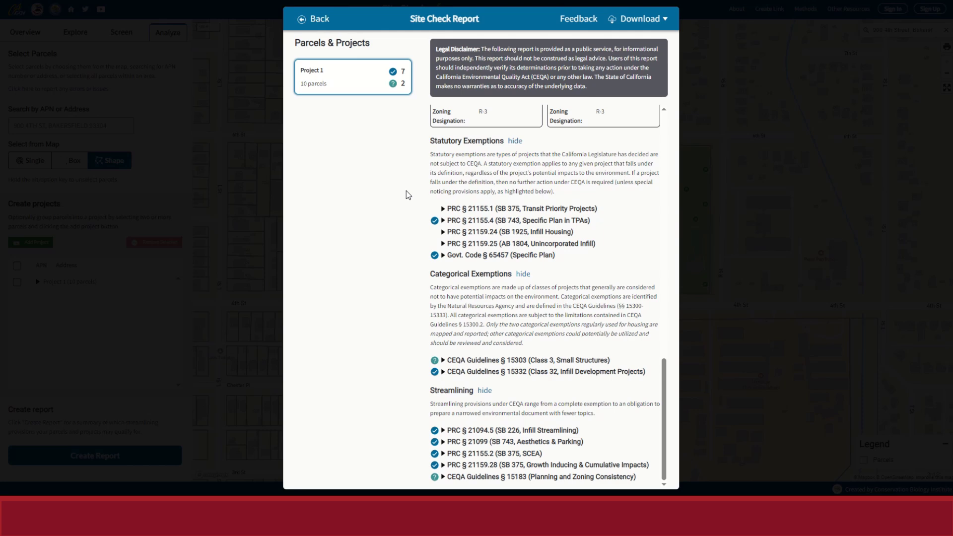
{"action": "left_click", "coordinate": [443, 221]}
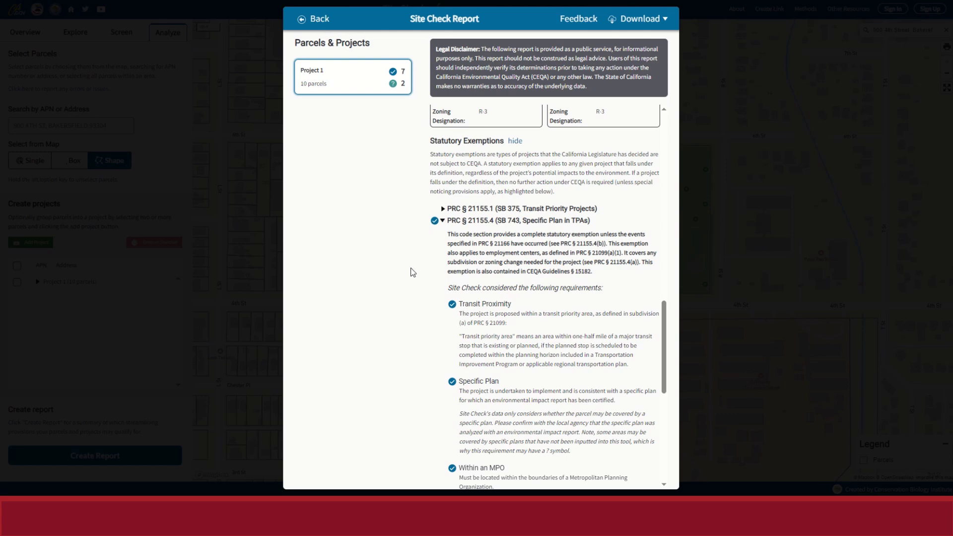
{"action": "left_click_drag", "start_coordinate": [448, 233], "coordinate": [603, 275]}
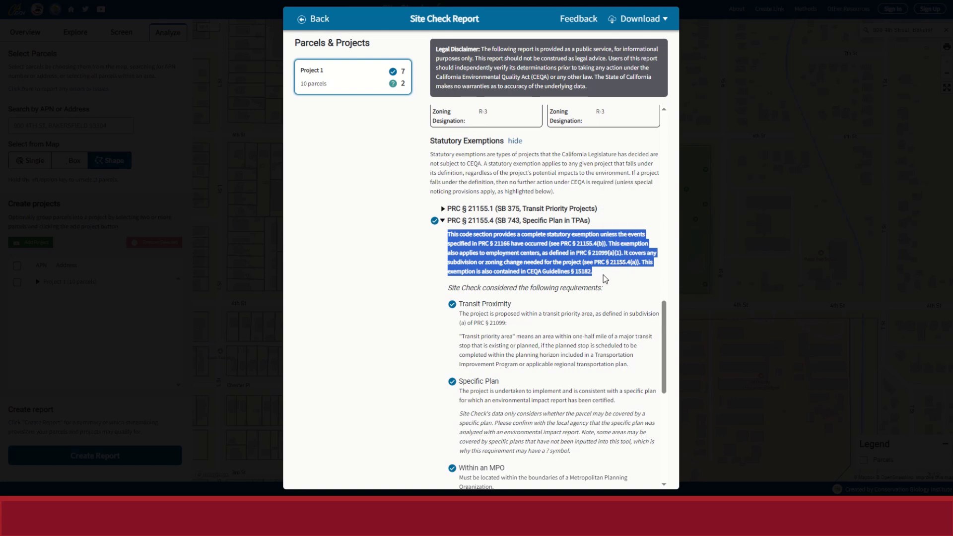
{"action": "left_click", "coordinate": [603, 275]}
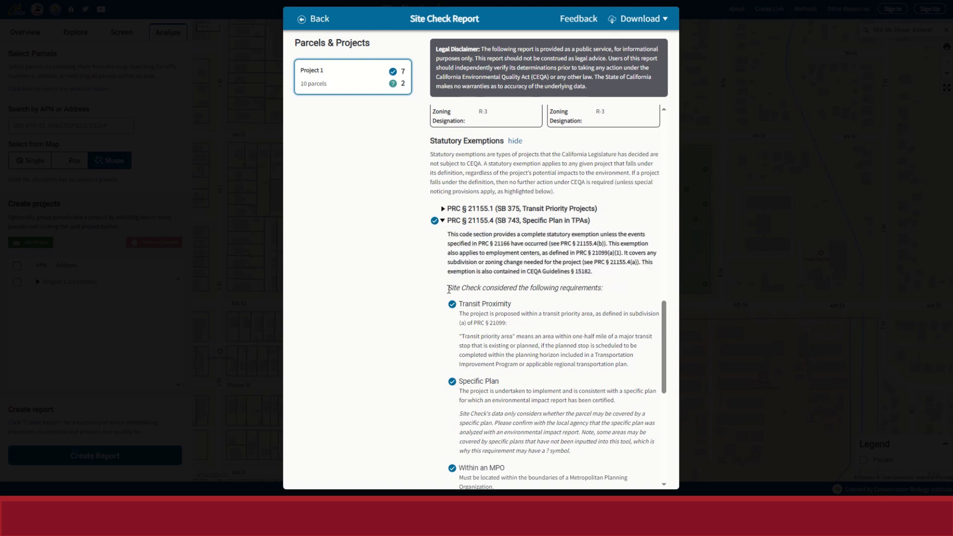
{"action": "scroll", "coordinate": [495, 298], "scroll_direction": "down", "scroll_amount": 2}
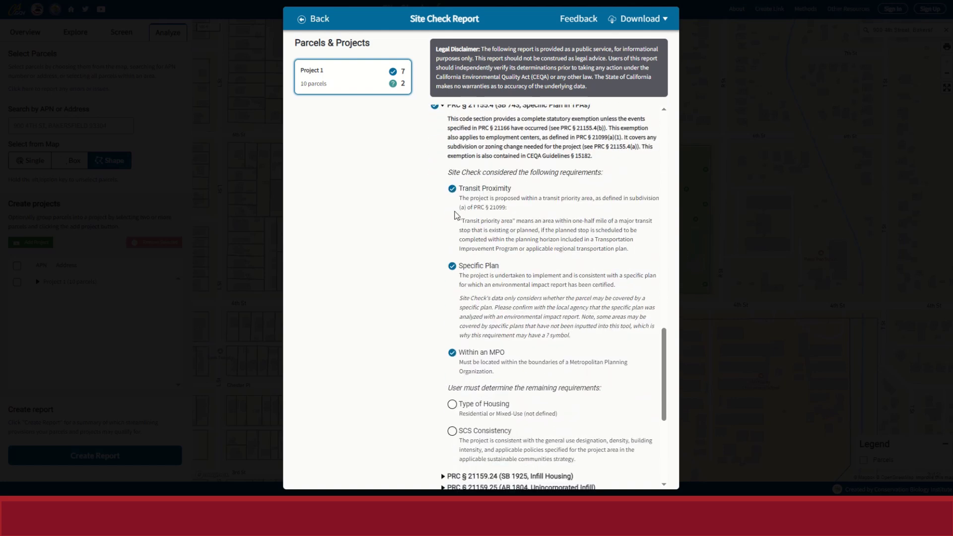
{"action": "left_click_drag", "start_coordinate": [459, 187], "coordinate": [588, 374]}
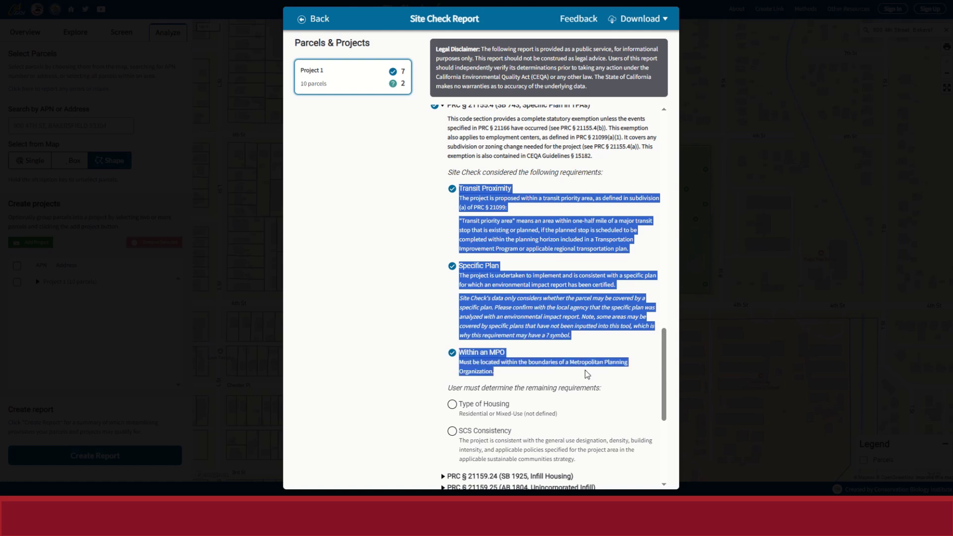
{"action": "left_click", "coordinate": [603, 255]}
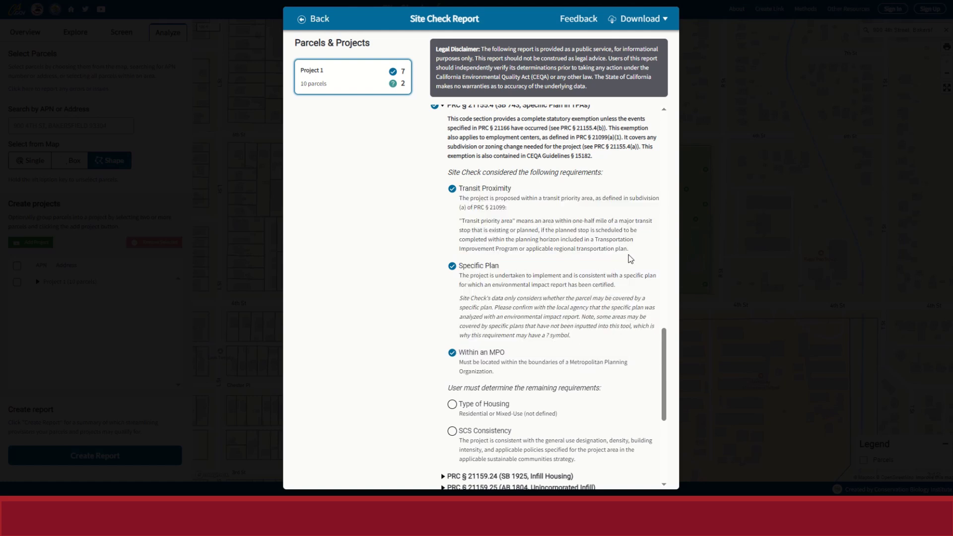
{"action": "scroll", "coordinate": [577, 327], "scroll_direction": "down", "scroll_amount": 1}
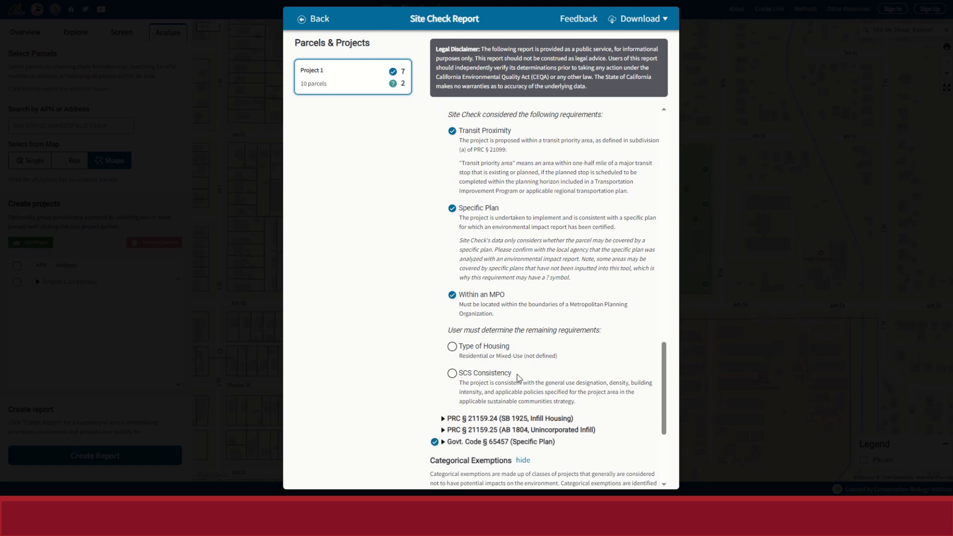
{"action": "left_click_drag", "start_coordinate": [577, 402], "coordinate": [459, 346]}
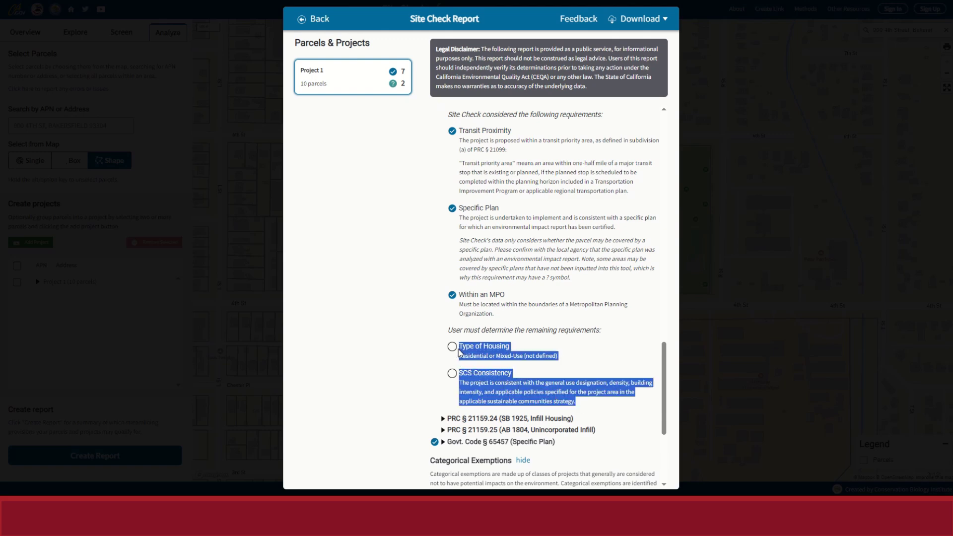
{"action": "left_click", "coordinate": [580, 350]}
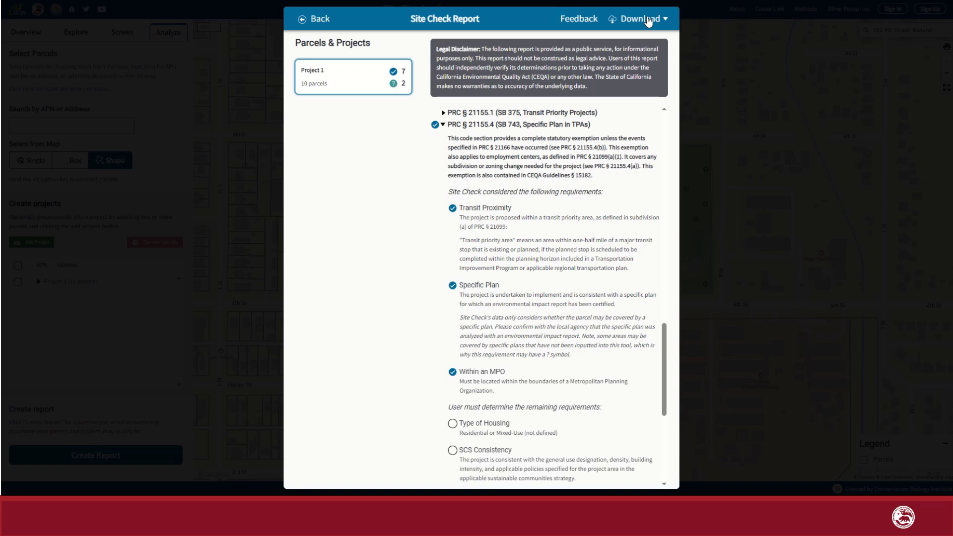
Download the report PDF with only fully met exemptions, view it, then return to the map.
{"action": "left_click", "coordinate": [649, 21]}
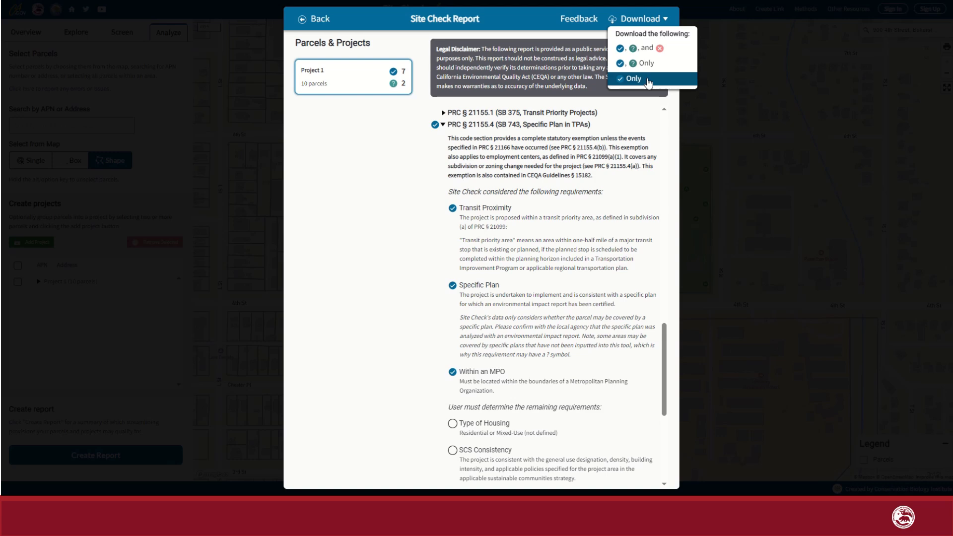
{"action": "left_click", "coordinate": [649, 81]}
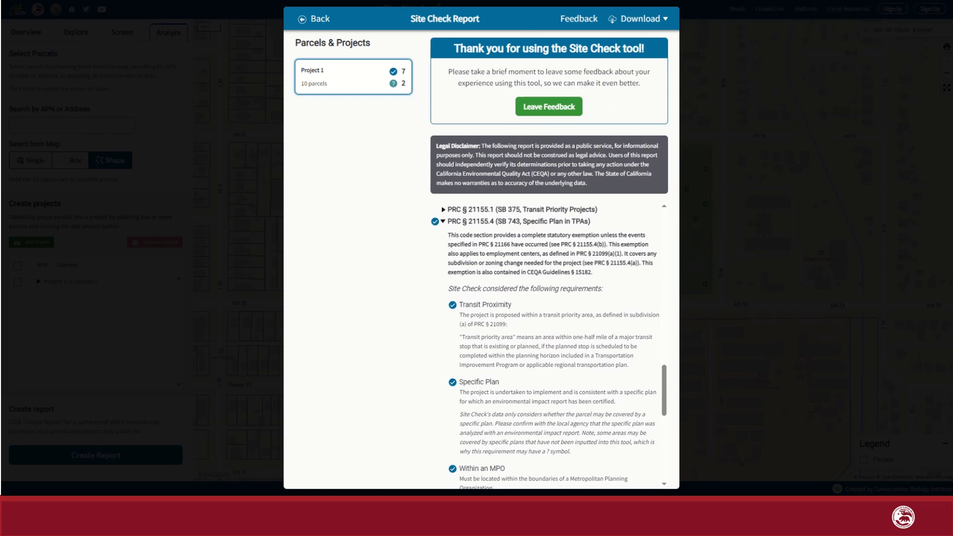
{"action": "left_click", "coordinate": [238, 1]}
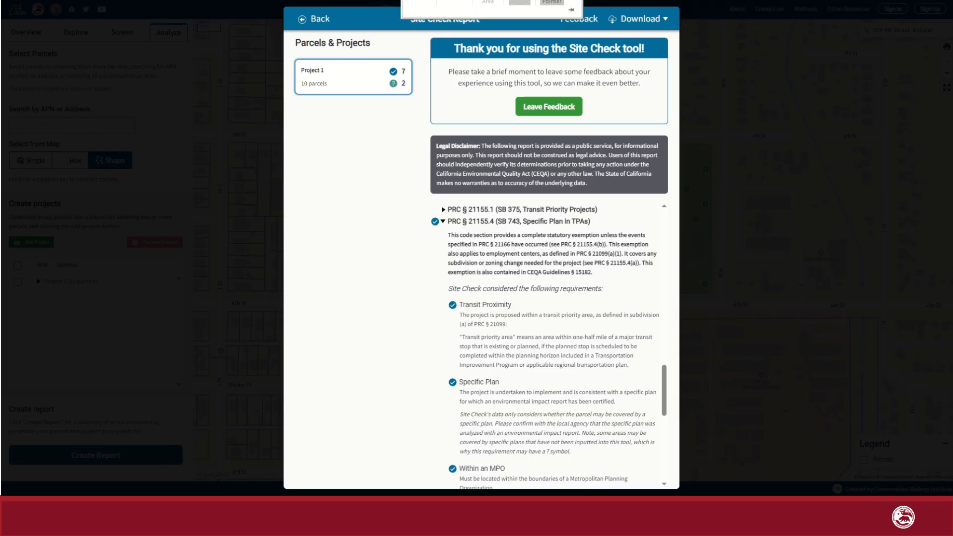
{"action": "left_click", "coordinate": [319, 20]}
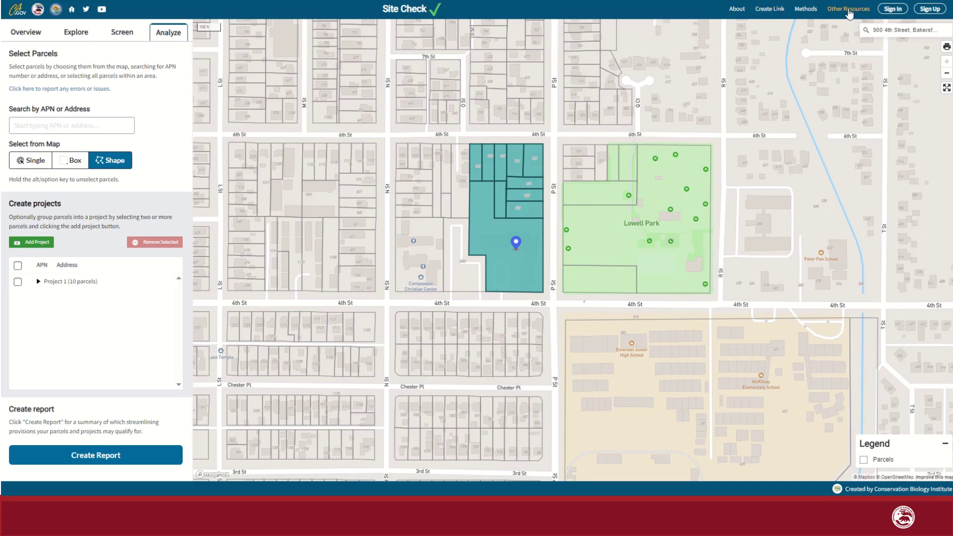
{"action": "left_click", "coordinate": [850, 14]}
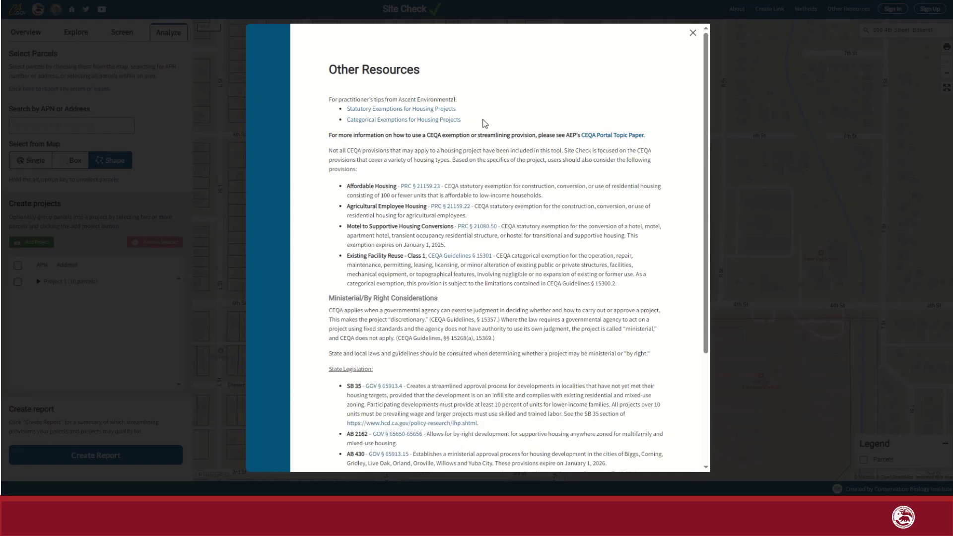
{"action": "scroll", "coordinate": [485, 130], "scroll_direction": "down", "scroll_amount": 3}
{"action": "scroll", "coordinate": [484, 134], "scroll_direction": "up", "scroll_amount": 4}
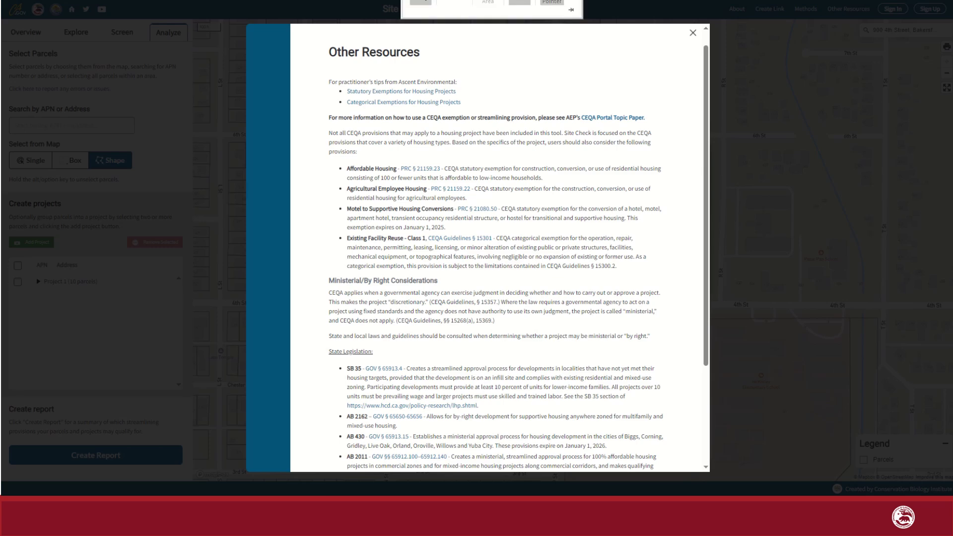
{"action": "left_click", "coordinate": [693, 33]}
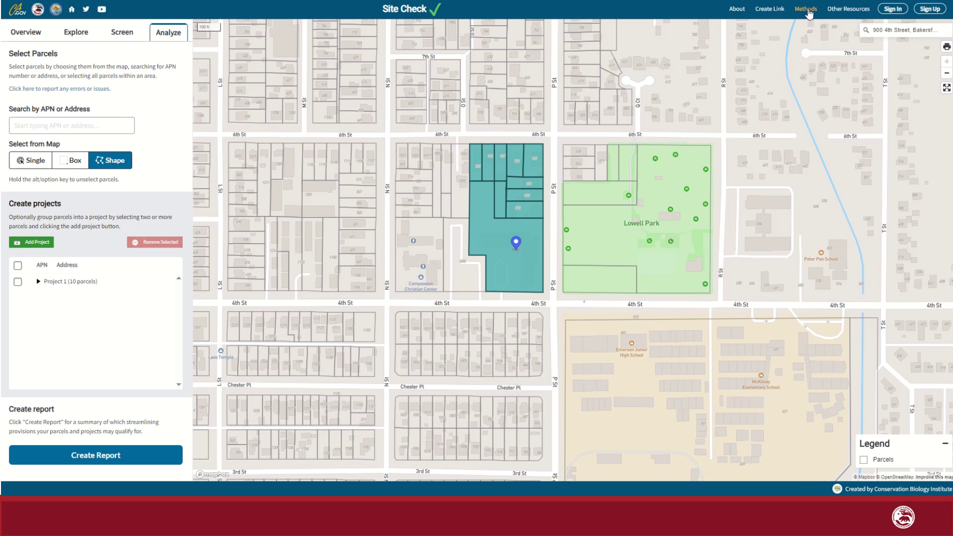
Scroll through the Methods write-up, close it, and show the Overview help panel.
{"action": "left_click", "coordinate": [806, 10]}
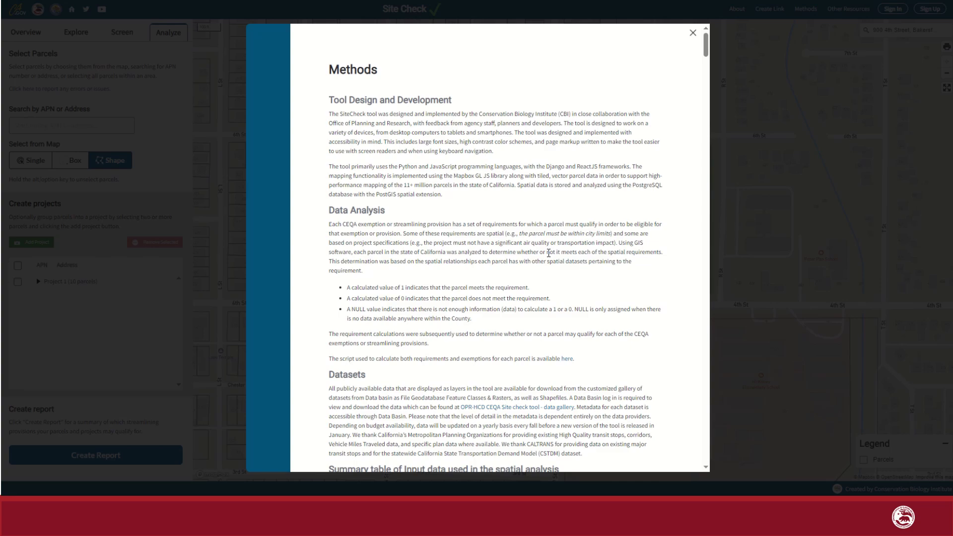
{"action": "scroll", "coordinate": [548, 254], "scroll_direction": "down", "scroll_amount": 8}
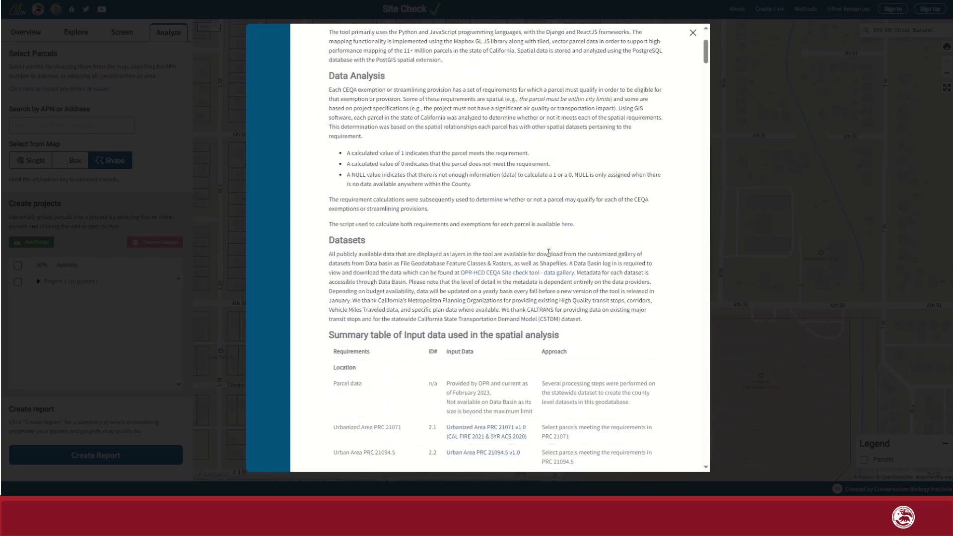
{"action": "scroll", "coordinate": [549, 253], "scroll_direction": "down", "scroll_amount": 8}
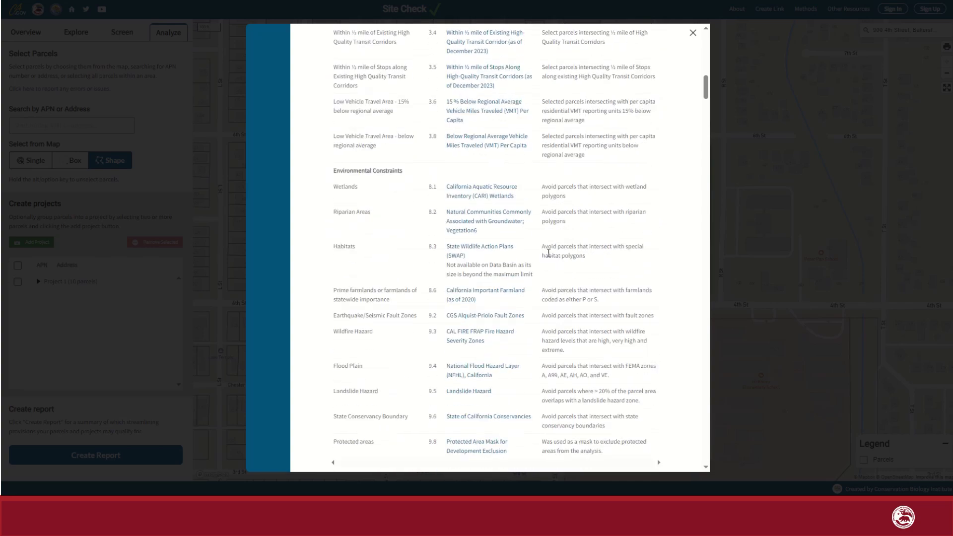
{"action": "scroll", "coordinate": [548, 253], "scroll_direction": "down", "scroll_amount": 5}
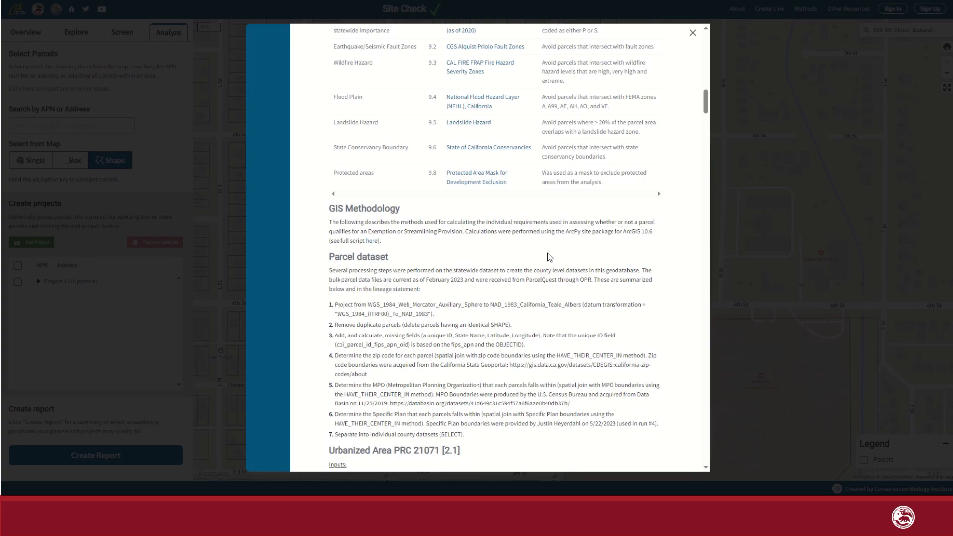
{"action": "scroll", "coordinate": [550, 257], "scroll_direction": "down", "scroll_amount": 2}
{"action": "left_click", "coordinate": [692, 33]}
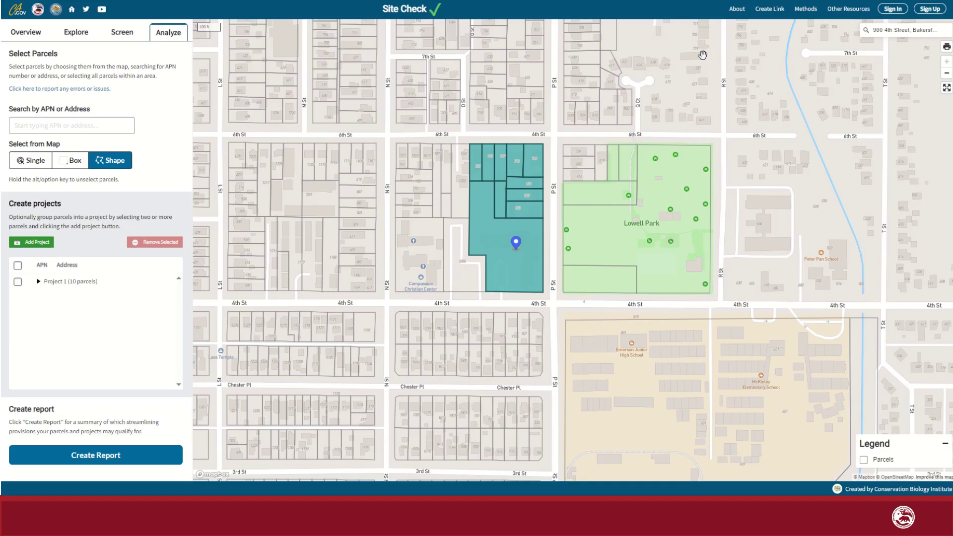
{"action": "left_click", "coordinate": [35, 33]}
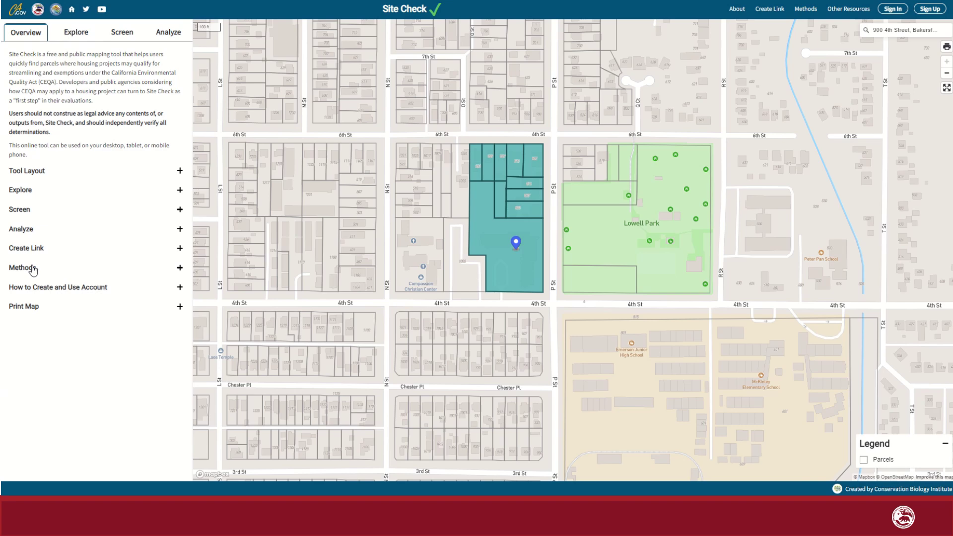
Expand the Methods help topic, then view and close its methodology pop-up.
{"action": "left_click", "coordinate": [33, 269]}
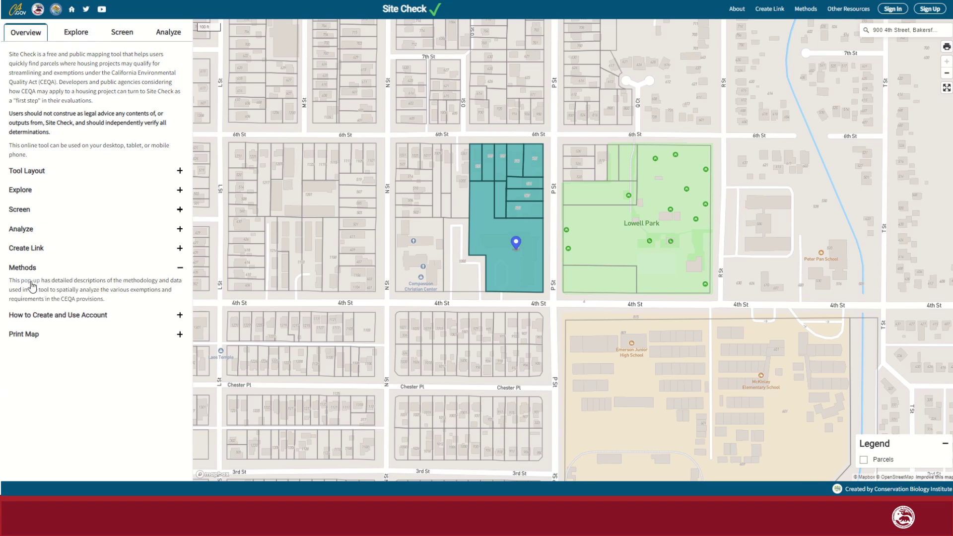
{"action": "left_click", "coordinate": [32, 282]}
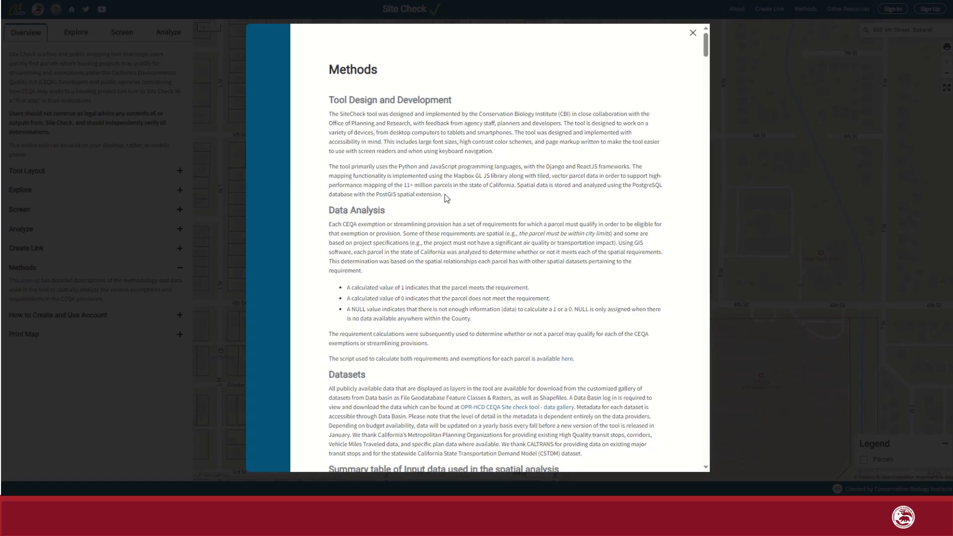
{"action": "left_click", "coordinate": [692, 35]}
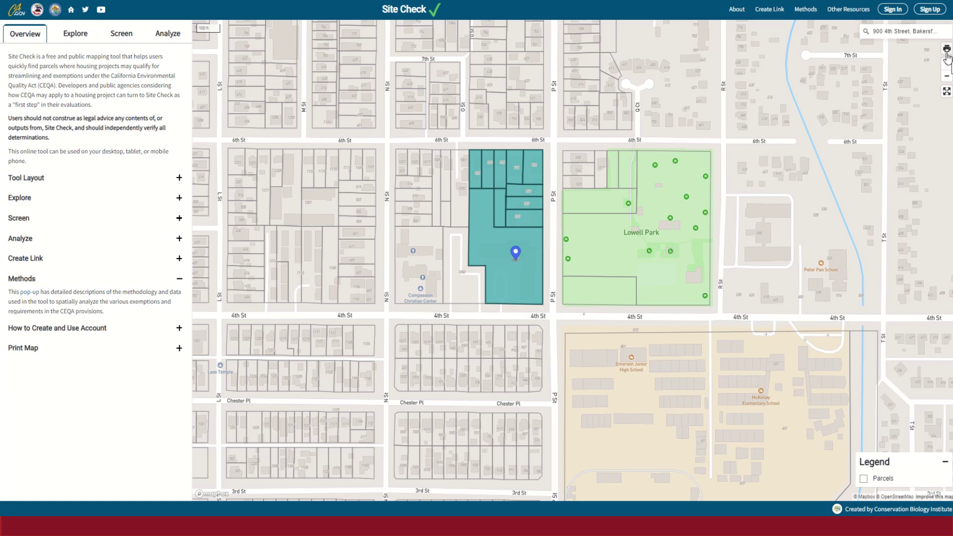
{"action": "left_click", "coordinate": [947, 49]}
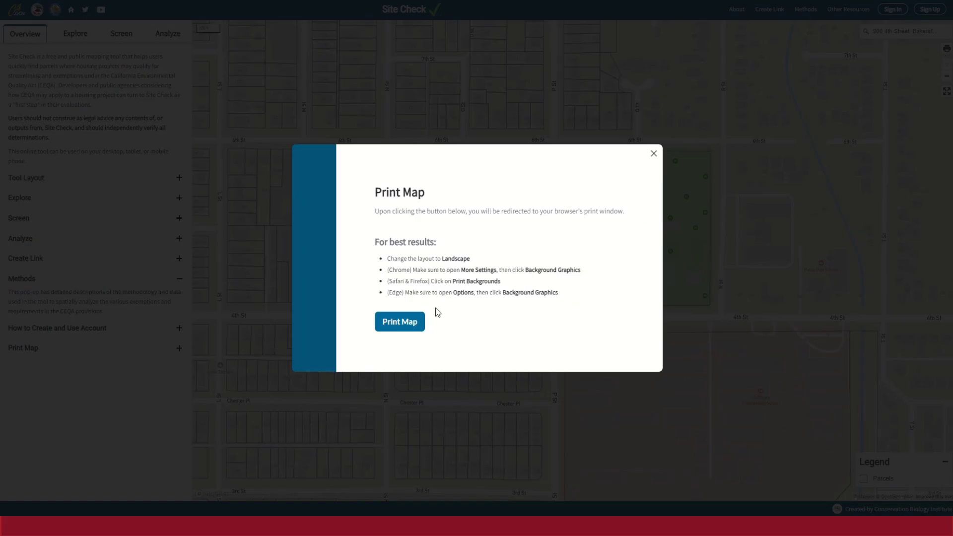
Preview the map print with its extra print settings, then cancel and close Print Map.
{"action": "left_click", "coordinate": [391, 322]}
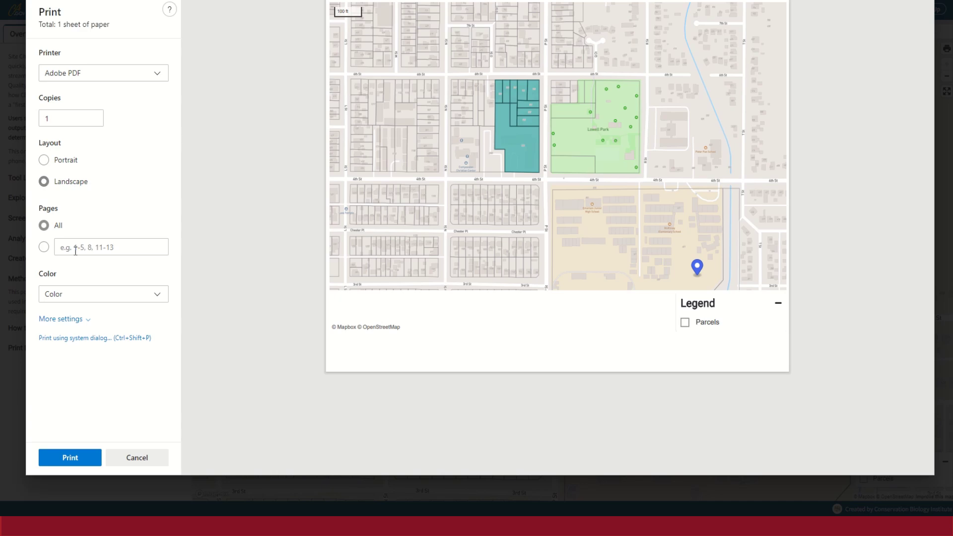
{"action": "left_click", "coordinate": [69, 321]}
{"action": "scroll", "coordinate": [99, 288], "scroll_direction": "down", "scroll_amount": 5}
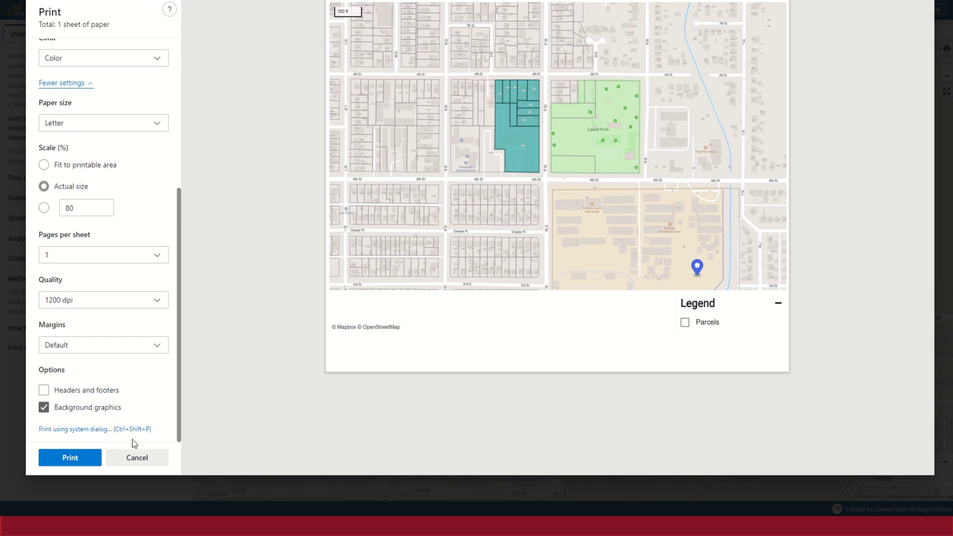
{"action": "left_click", "coordinate": [132, 457]}
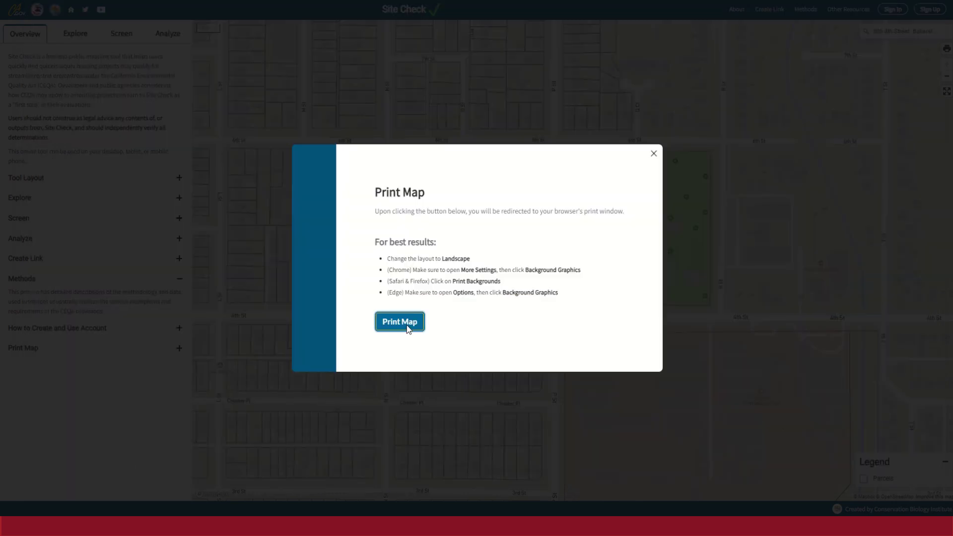
{"action": "left_click", "coordinate": [655, 153]}
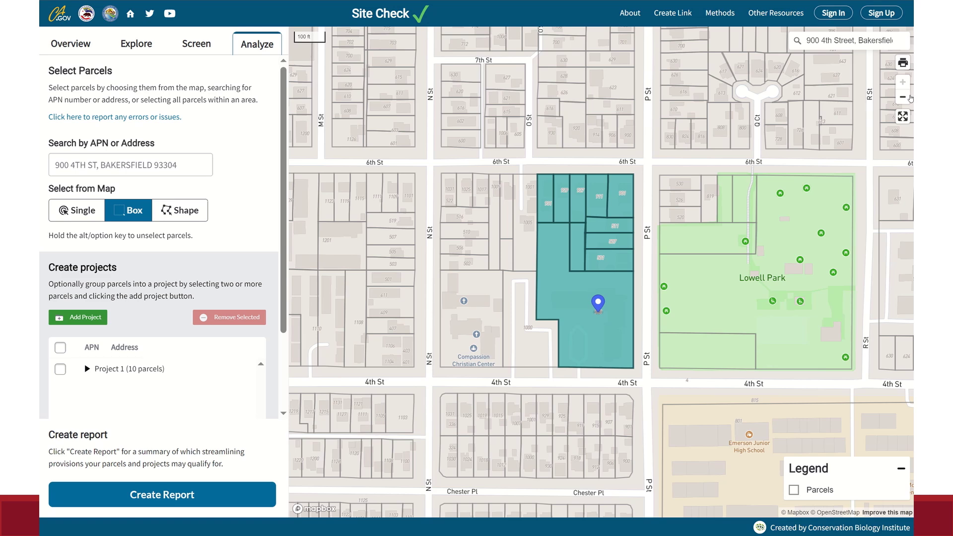
Generate a shareable link to the map, copy it to the clipboard, and close the popup.
{"action": "left_click", "coordinate": [680, 21]}
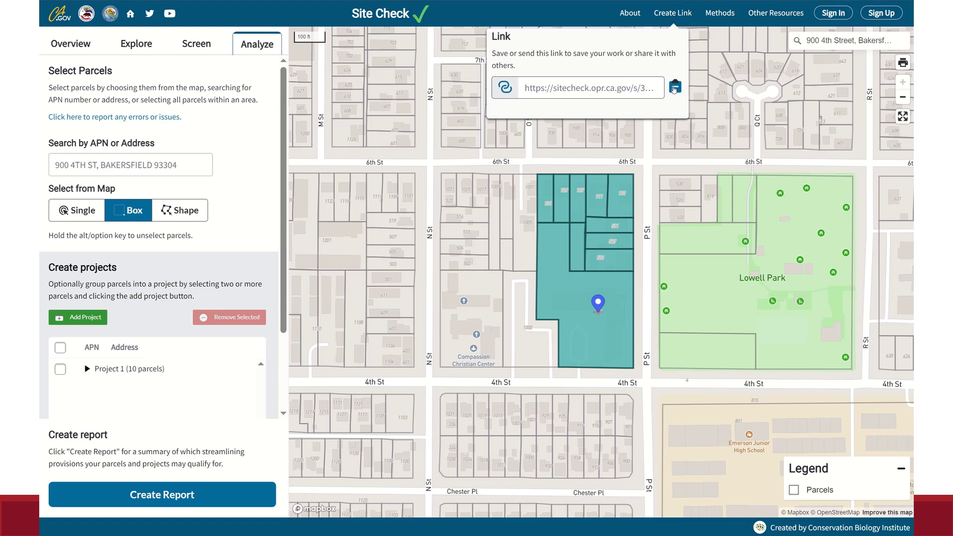
{"action": "left_click", "coordinate": [676, 88]}
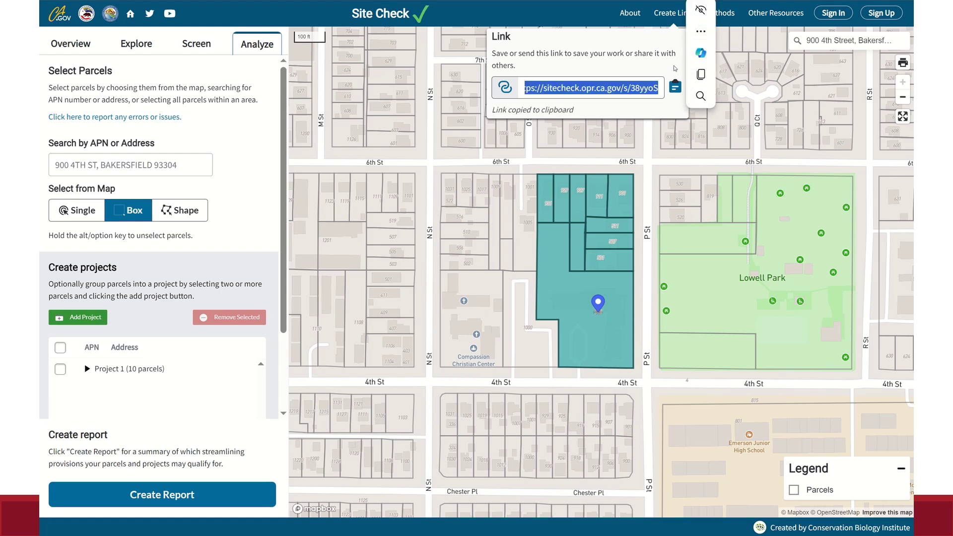
{"action": "left_click", "coordinate": [675, 68]}
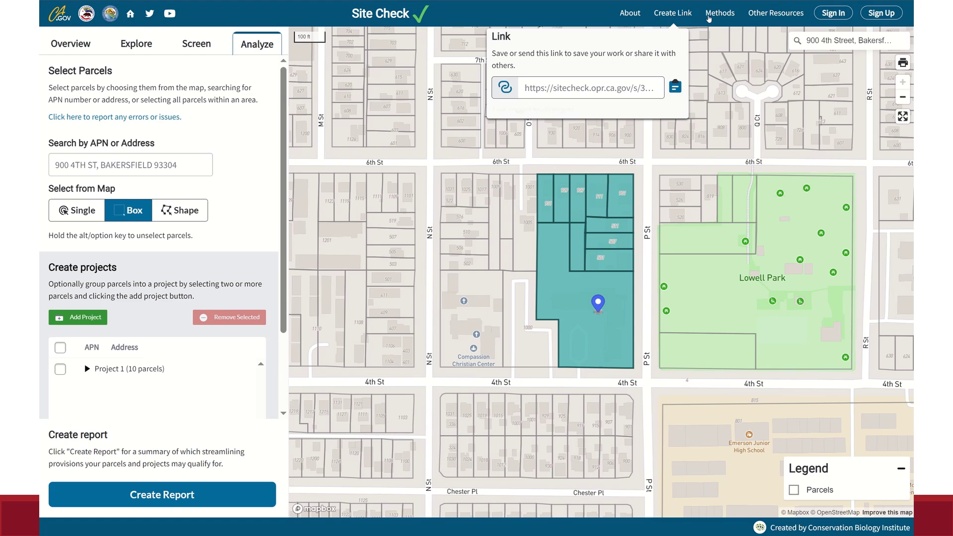
{"action": "left_click", "coordinate": [673, 12]}
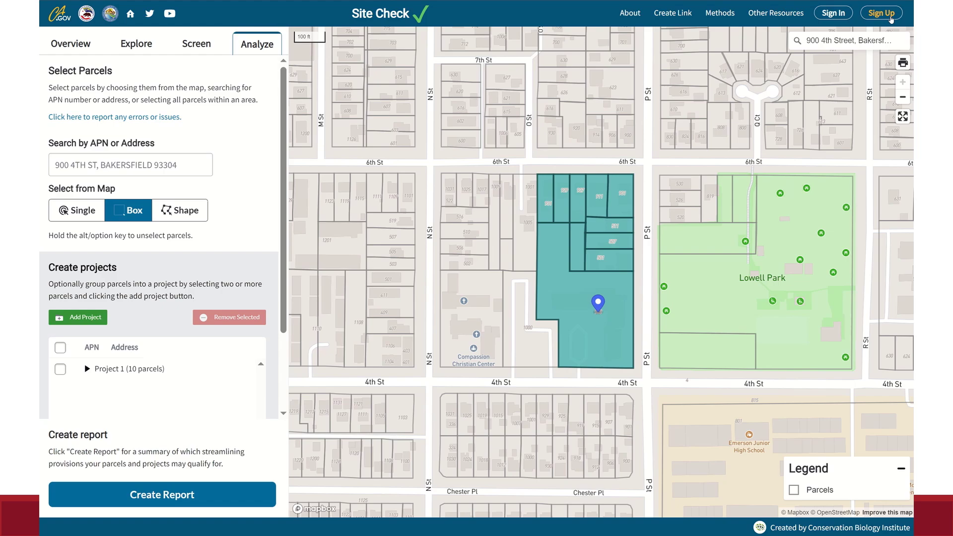
Skip sign-up and sign in to the existing account with the autofilled credentials.
{"action": "left_click", "coordinate": [891, 19]}
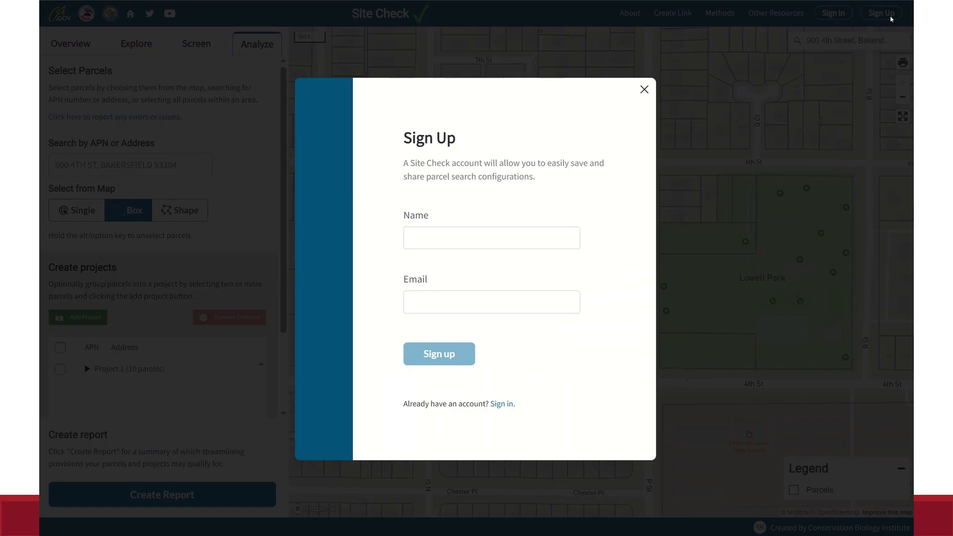
{"action": "left_click", "coordinate": [644, 90]}
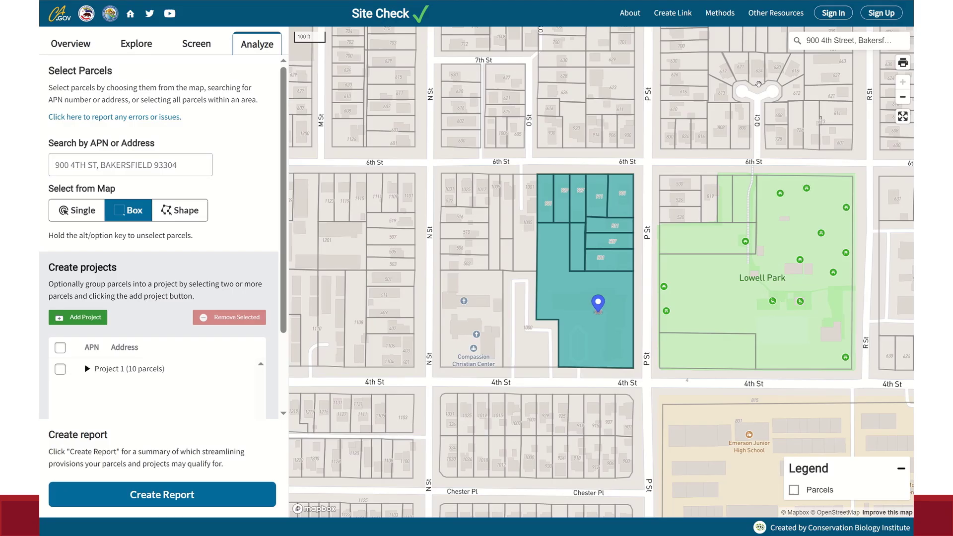
{"action": "left_click", "coordinate": [843, 17]}
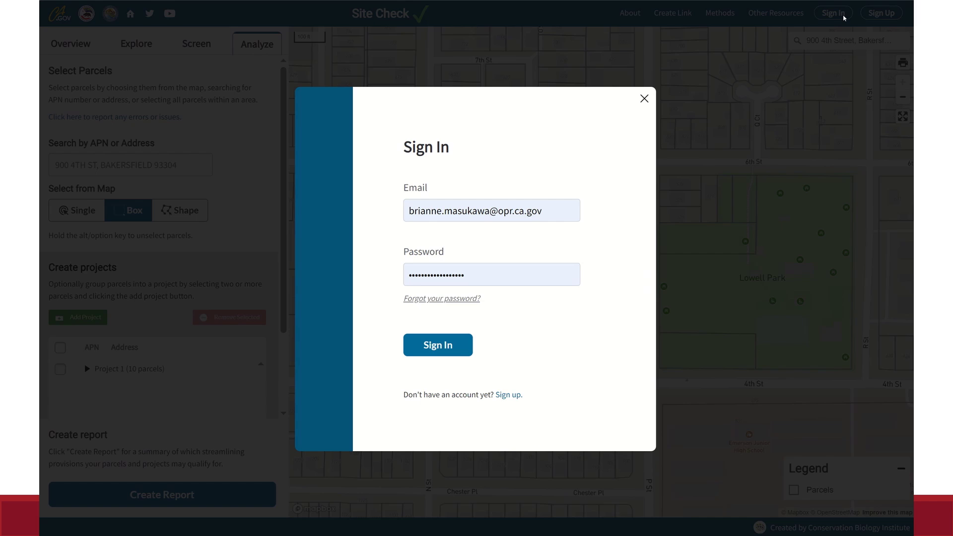
{"action": "left_click", "coordinate": [445, 342]}
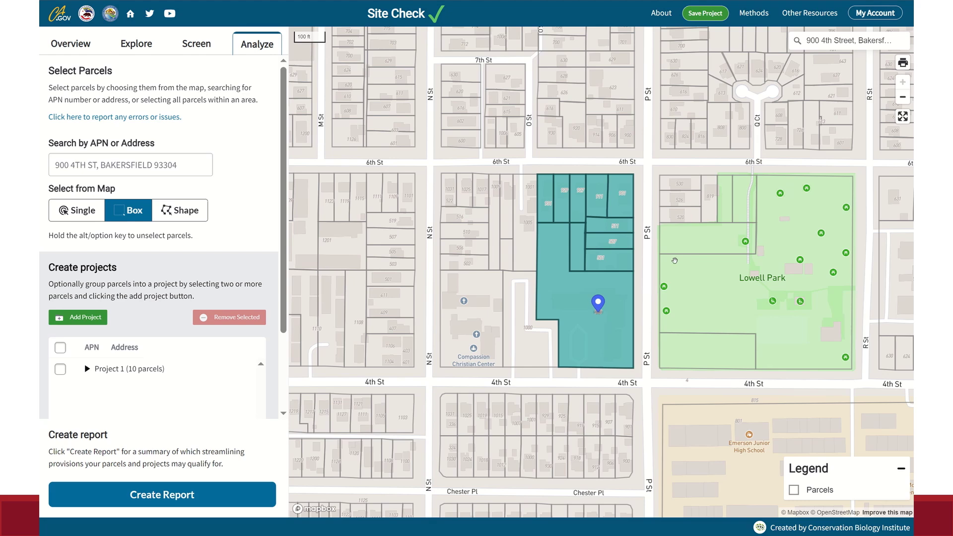
Start saving a project and keep the Save as New Project option.
{"action": "left_click", "coordinate": [706, 14]}
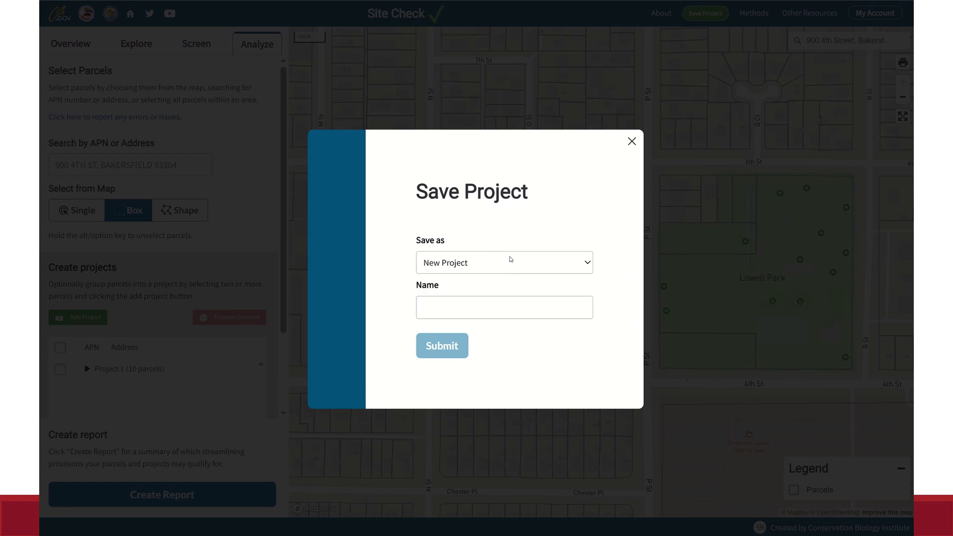
{"action": "left_click", "coordinate": [522, 264]}
{"action": "left_click", "coordinate": [522, 294]}
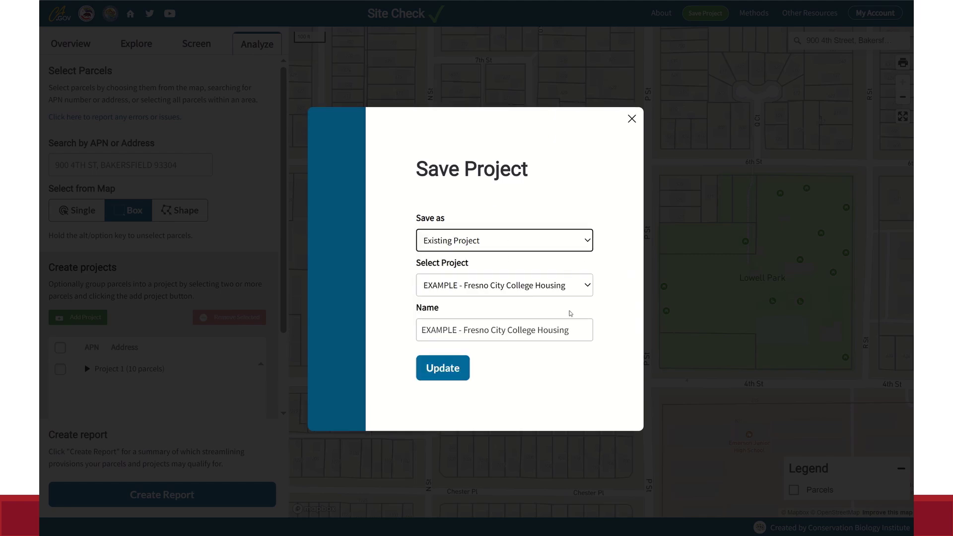
{"action": "left_click", "coordinate": [561, 287]}
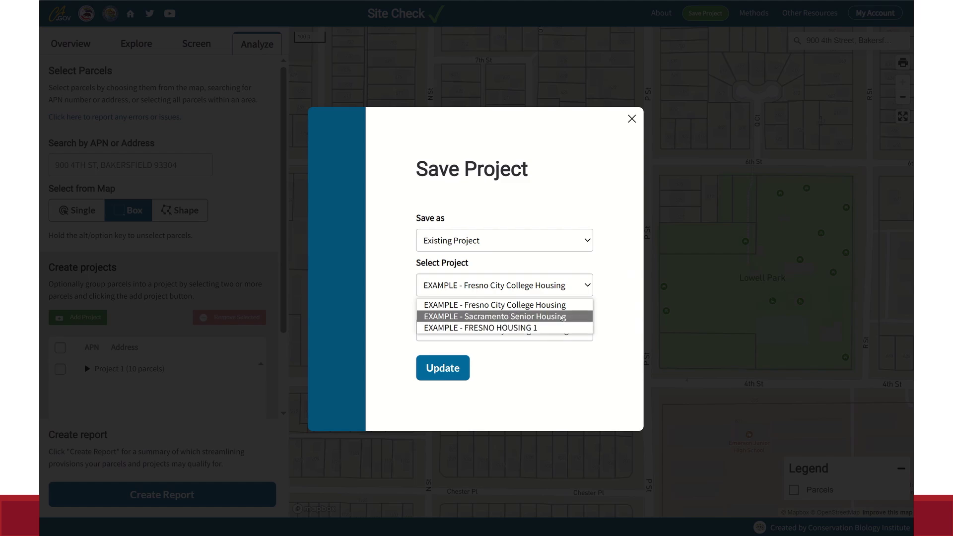
{"action": "left_click", "coordinate": [602, 273]}
{"action": "left_click", "coordinate": [588, 243]}
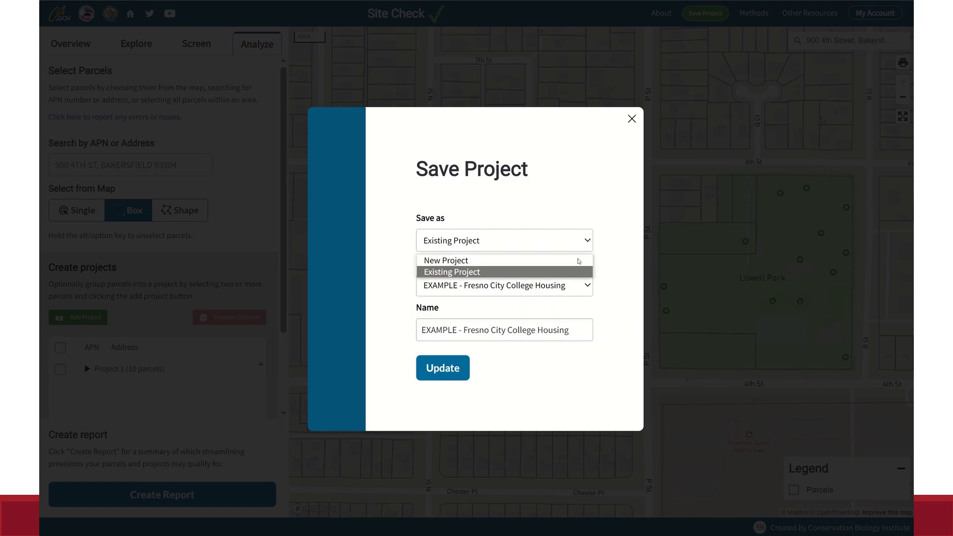
{"action": "left_click", "coordinate": [578, 259]}
Name it 'NEW PROJECT - FRESNO AFFORDABLE HOUSING', submit, and dismiss the confirmation.
{"action": "left_click", "coordinate": [512, 304]}
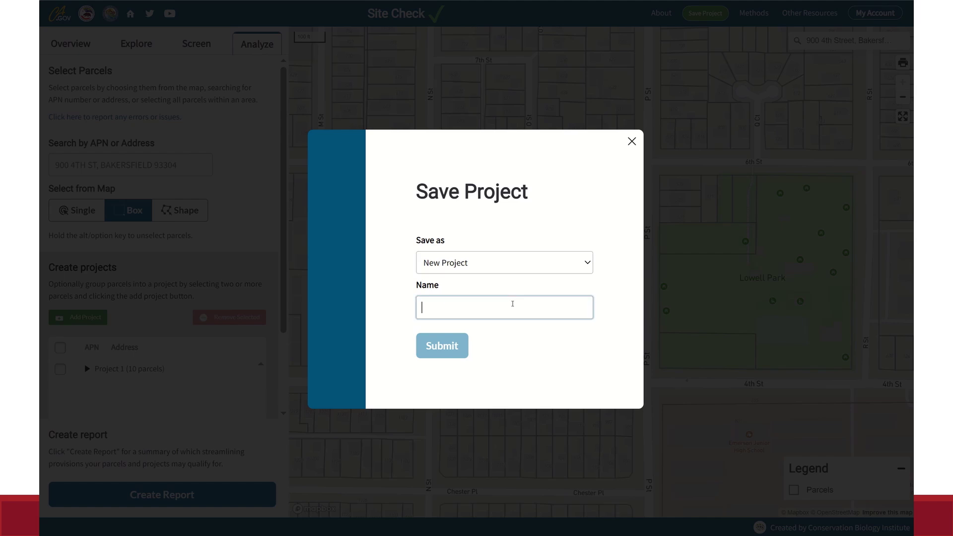
{"action": "type", "text": "N"}
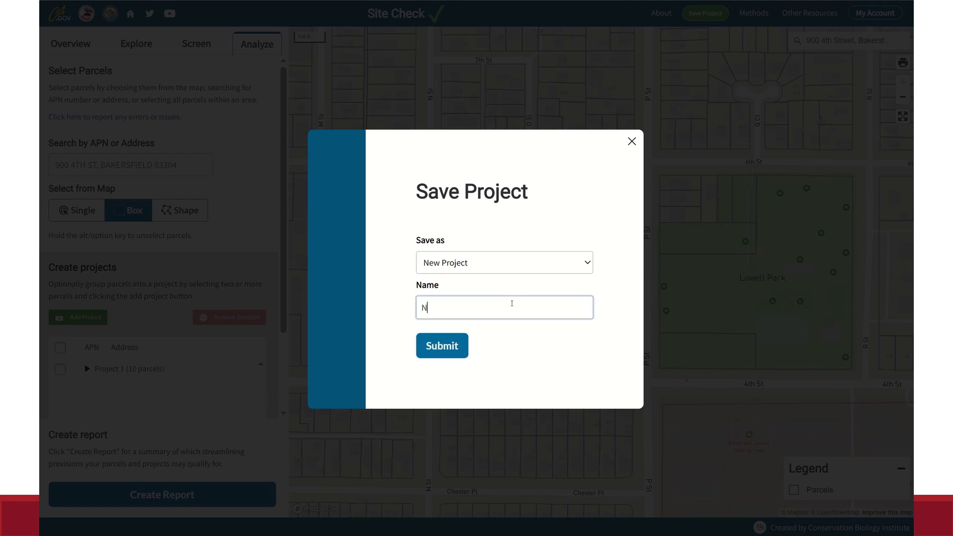
{"action": "key", "text": "Caps_Lock"}
{"action": "type", "text": "EW PROJECT"}
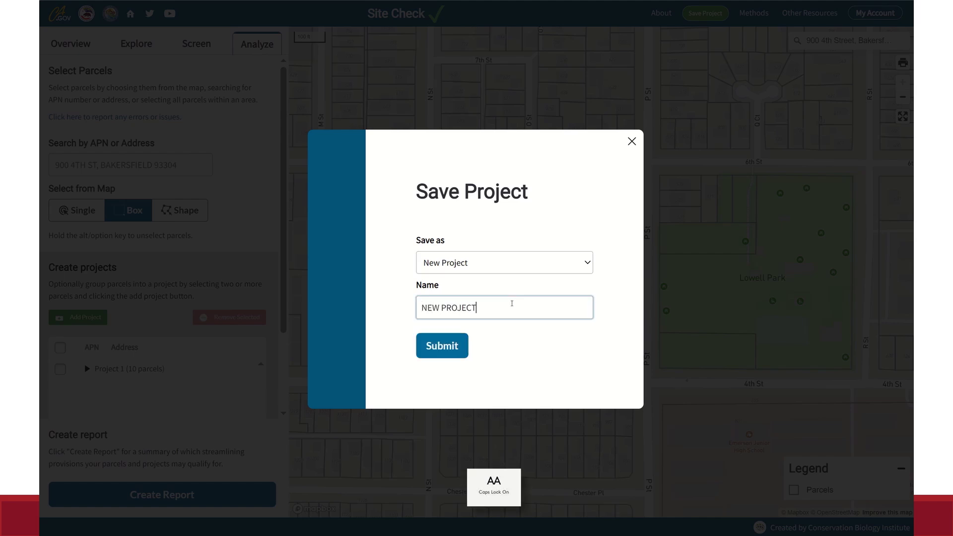
{"action": "type", "text": " - FRESNO "}
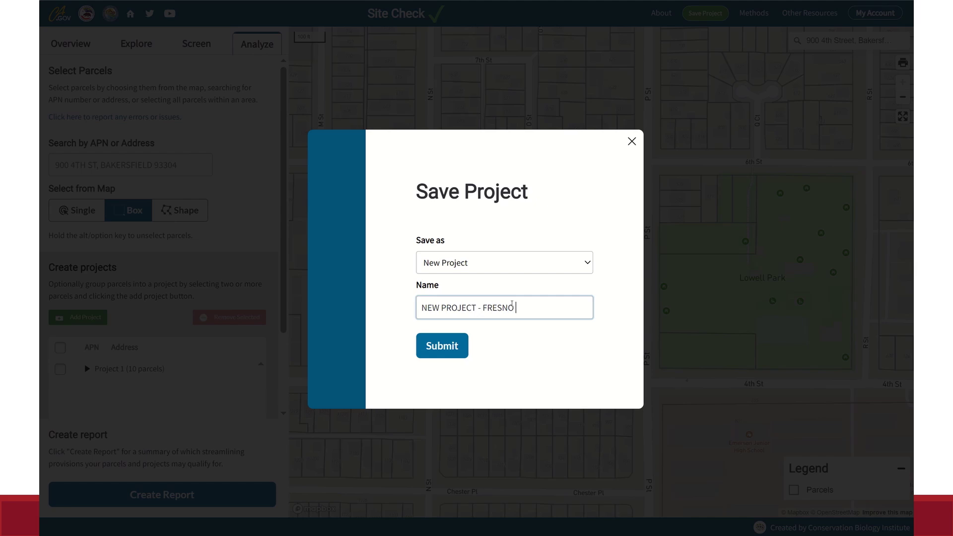
{"action": "type", "text": "AFFORDABLE HOUSING"}
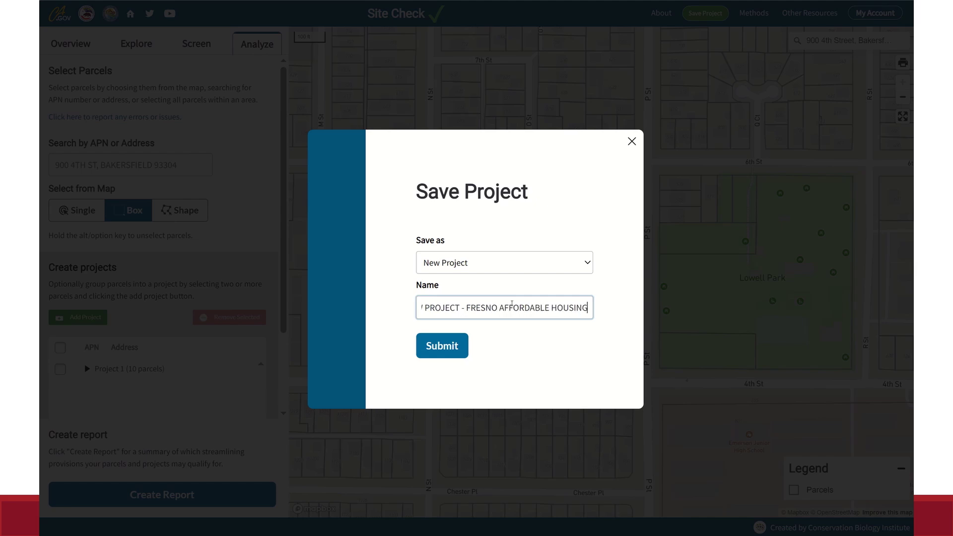
{"action": "left_click", "coordinate": [455, 340]}
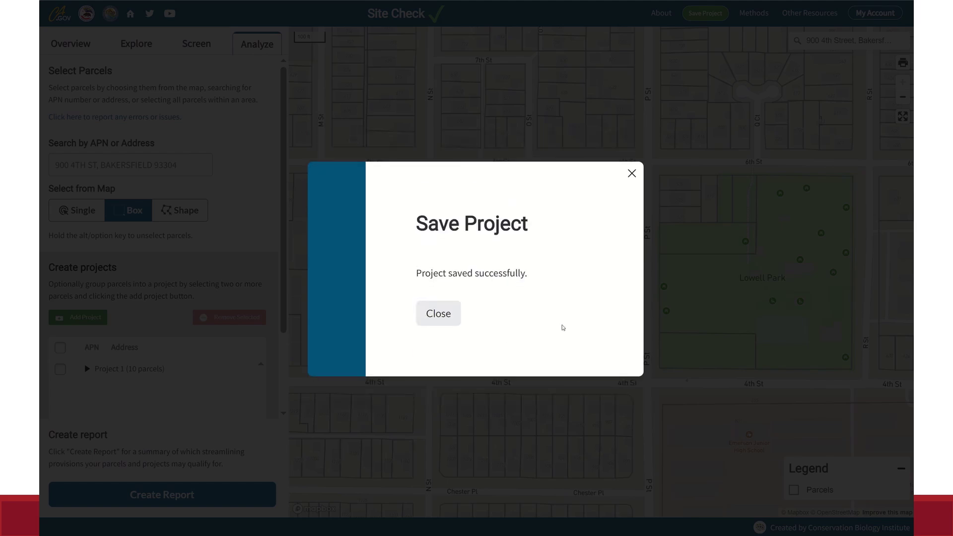
{"action": "left_click", "coordinate": [449, 316]}
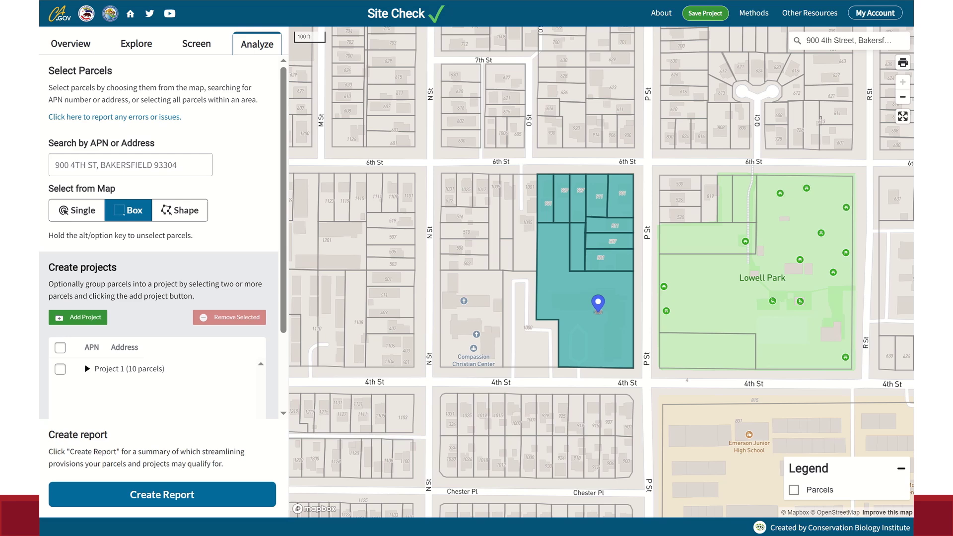
In Manage Projects, copy the share URL of NEW PROJECT - FRESNO AFFORDABLE HOUSING.
{"action": "left_click", "coordinate": [898, 15]}
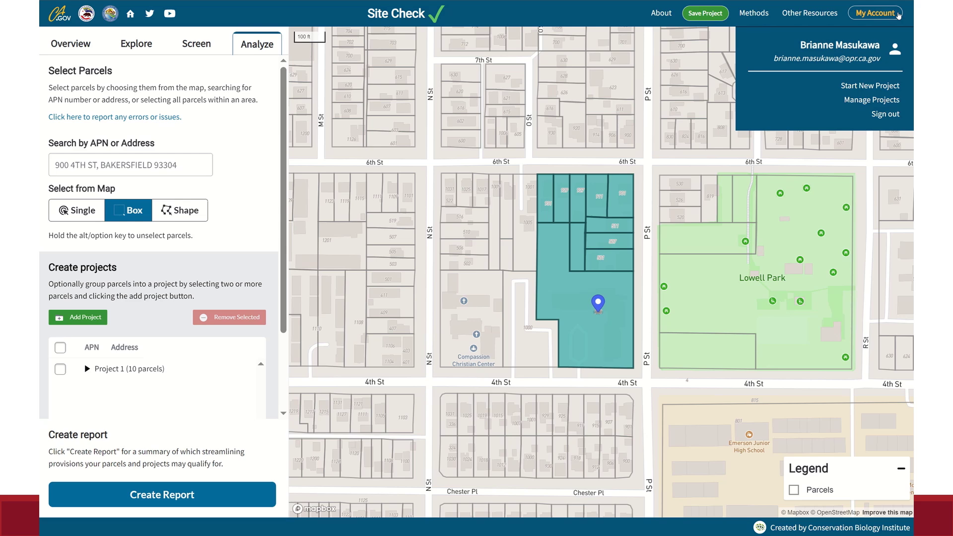
{"action": "left_click", "coordinate": [880, 99]}
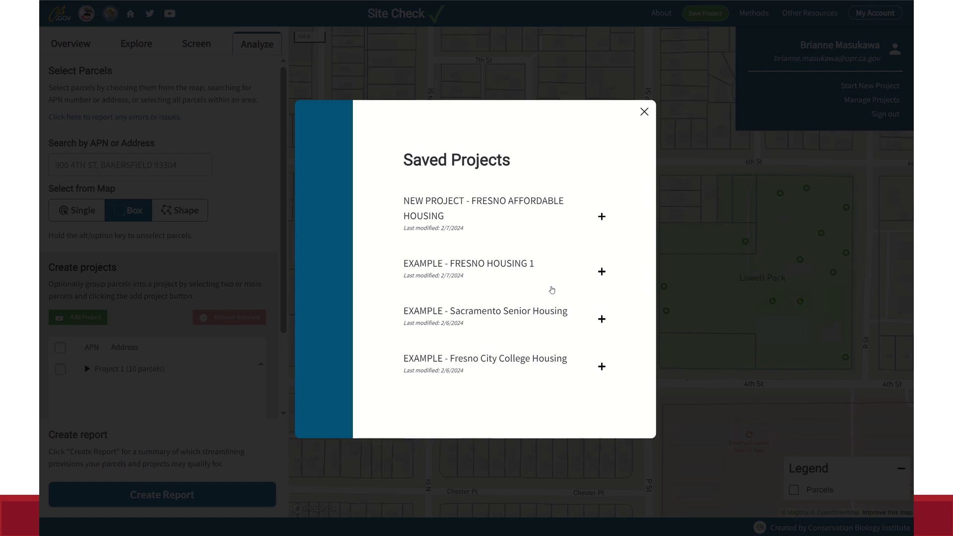
{"action": "left_click", "coordinate": [601, 216]}
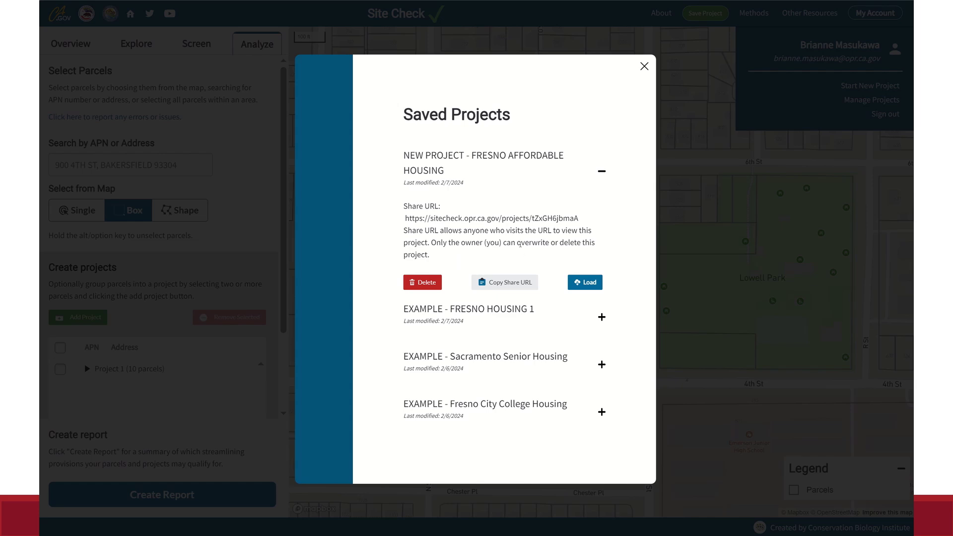
{"action": "left_click", "coordinate": [495, 287]}
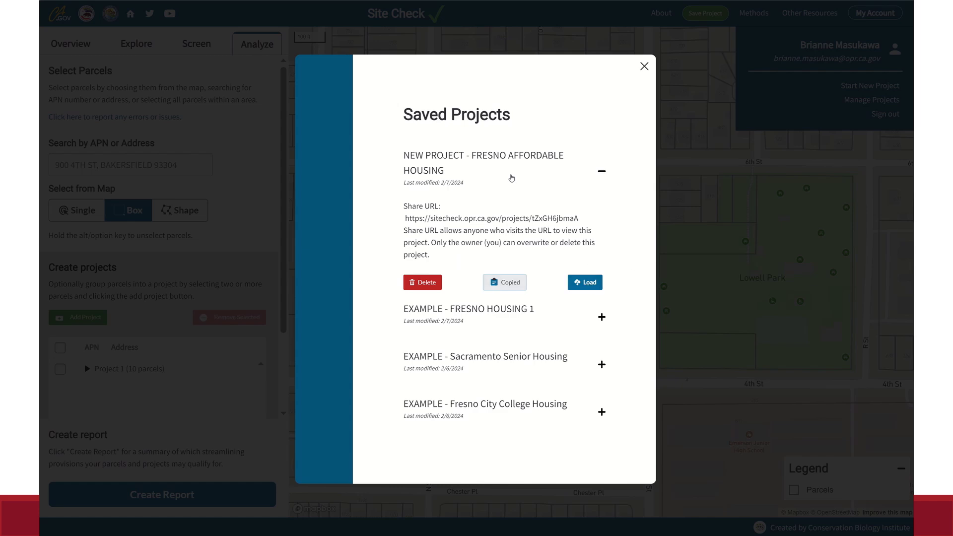
{"action": "triple_click", "coordinate": [484, 181]}
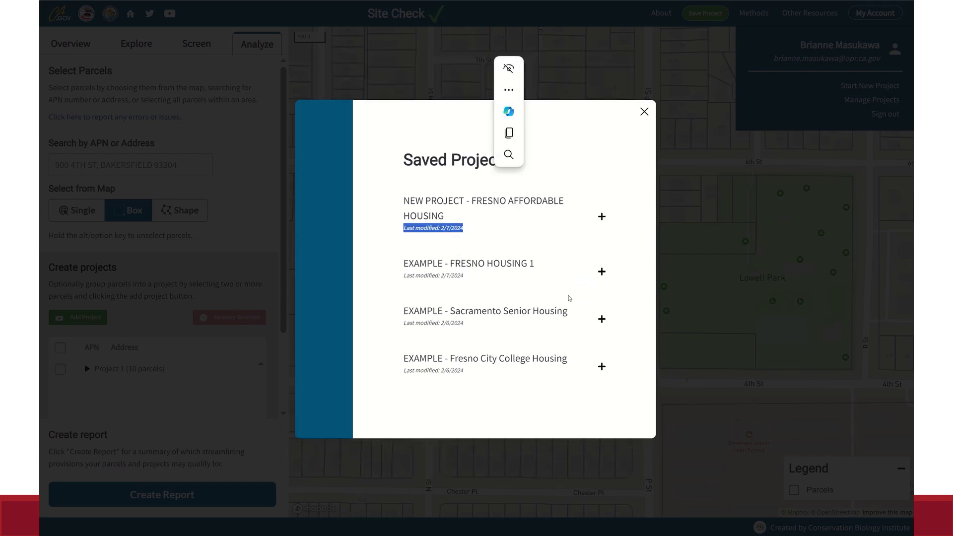
Load EXAMPLE - Sacramento Senior Housing onto the map and close the parcel popup.
{"action": "left_click", "coordinate": [495, 321]}
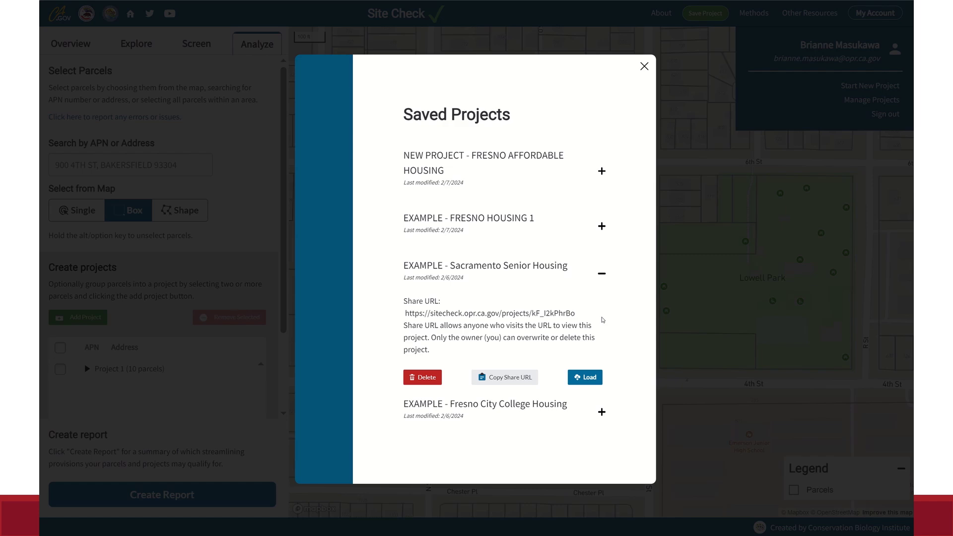
{"action": "left_click", "coordinate": [596, 374]}
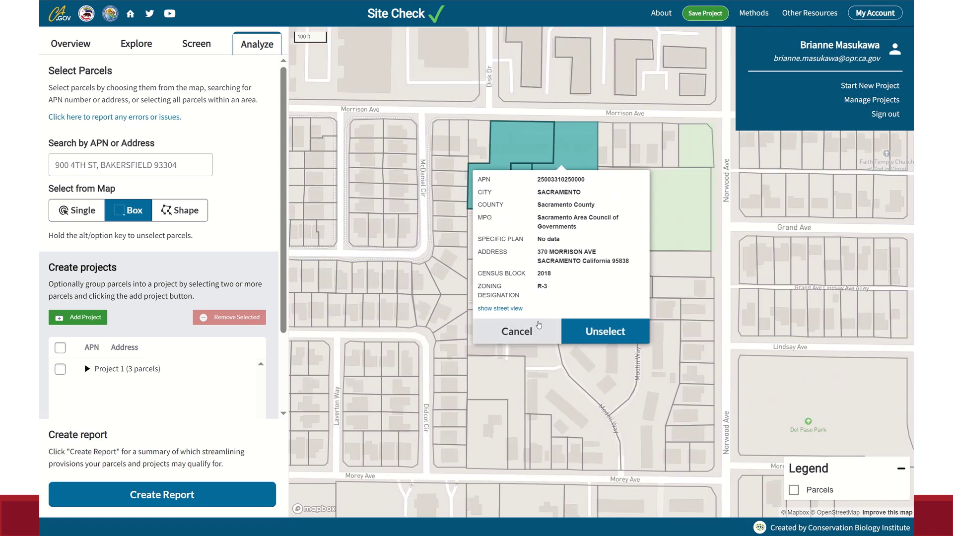
{"action": "left_click", "coordinate": [539, 330]}
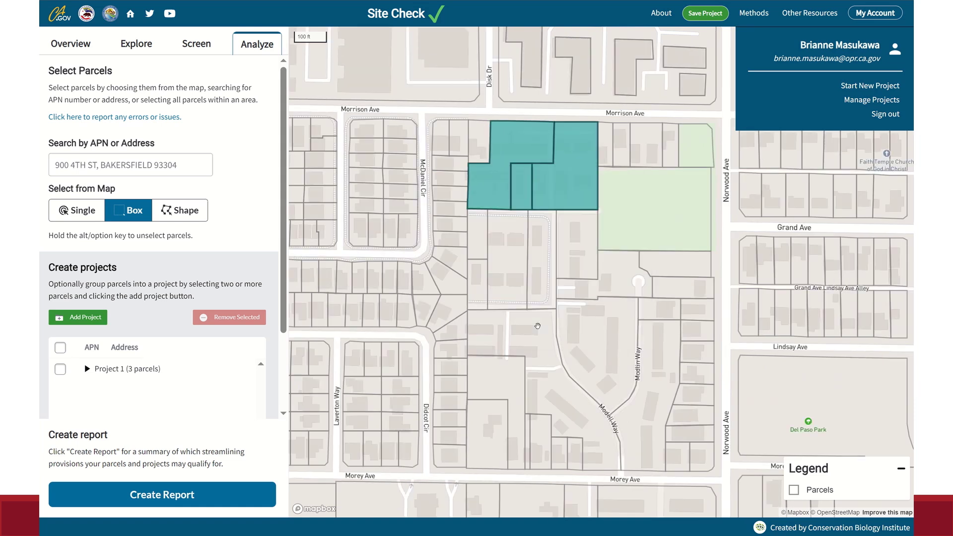